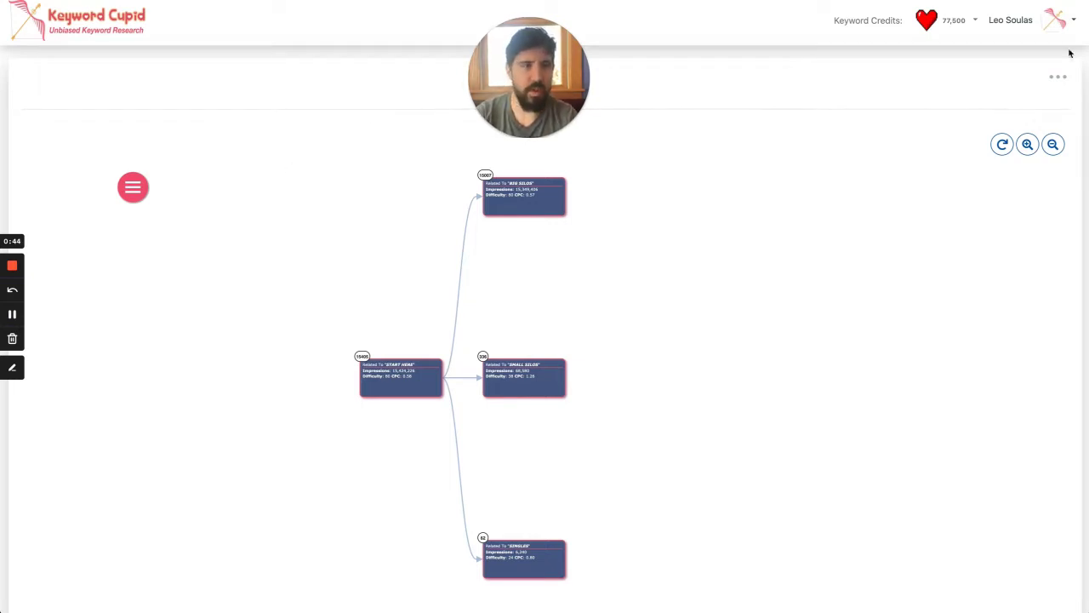
# Step: Open the mind map in full-window view, shift it down and zoom in
pyautogui.click(1057, 77)
pyautogui.click(1037, 103)
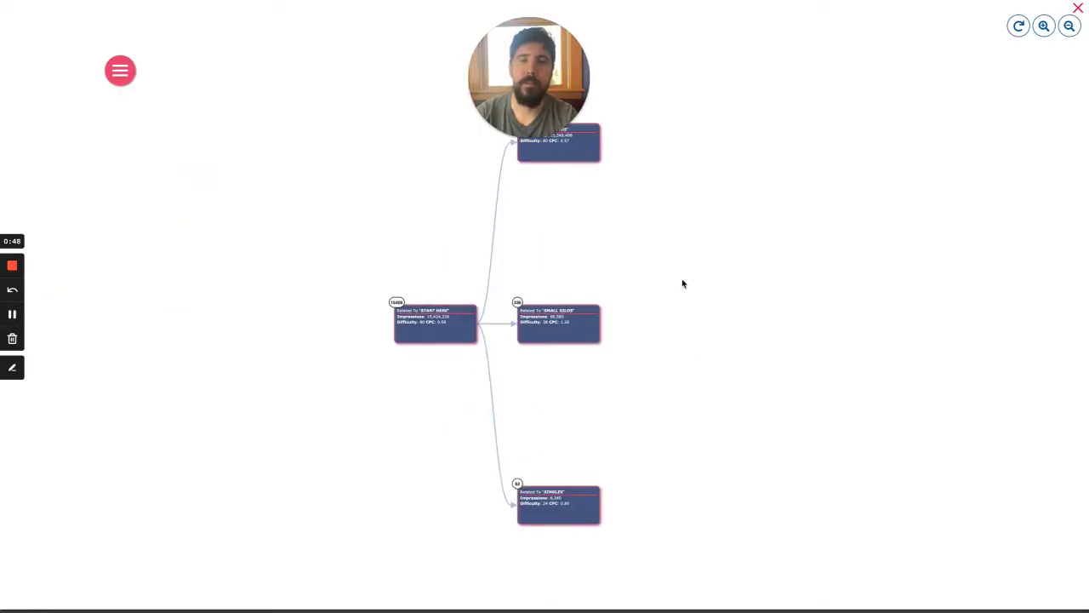
pyautogui.moveTo(663, 243); pyautogui.dragTo(642, 281)
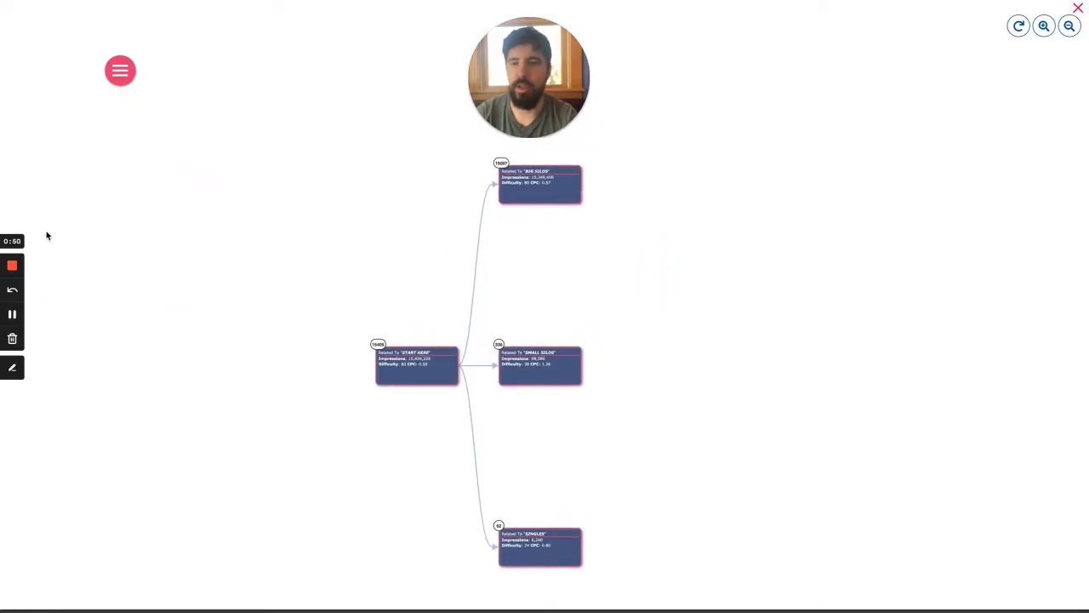
pyautogui.click(1044, 25)
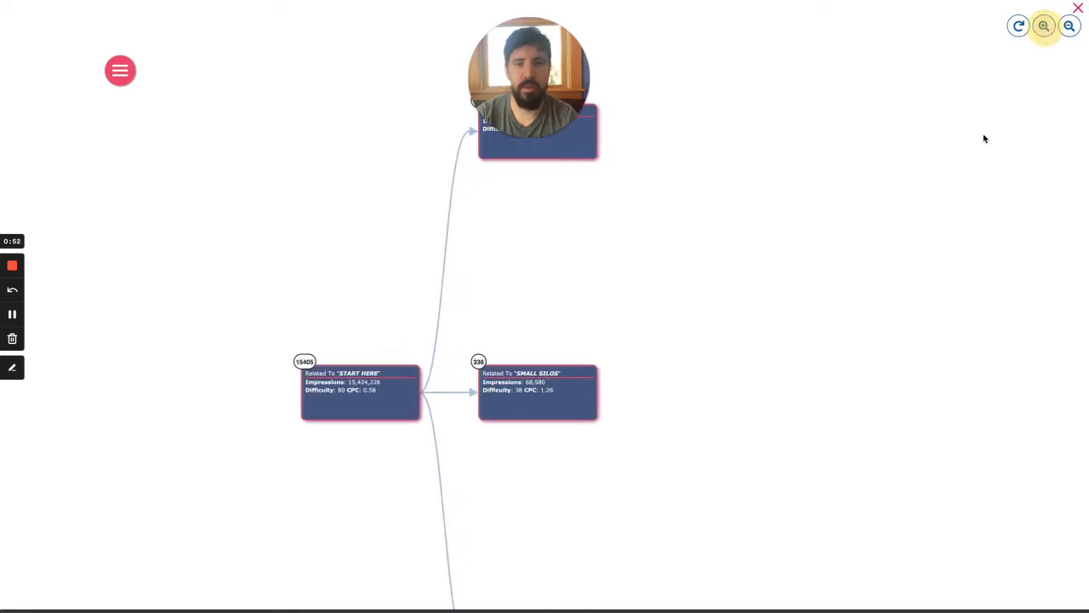
# Step: Expand the BIG SILOS node into its coloured keyword clusters with impressions, difficulty and CPC
pyautogui.click(773, 442)
pyautogui.click(410, 241)
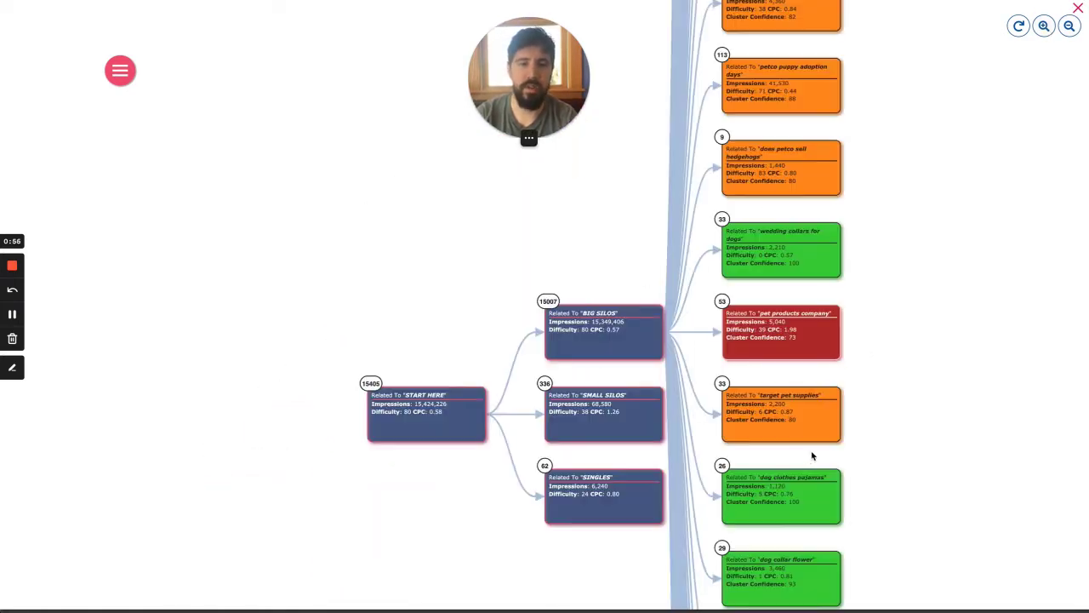
pyautogui.click(883, 428)
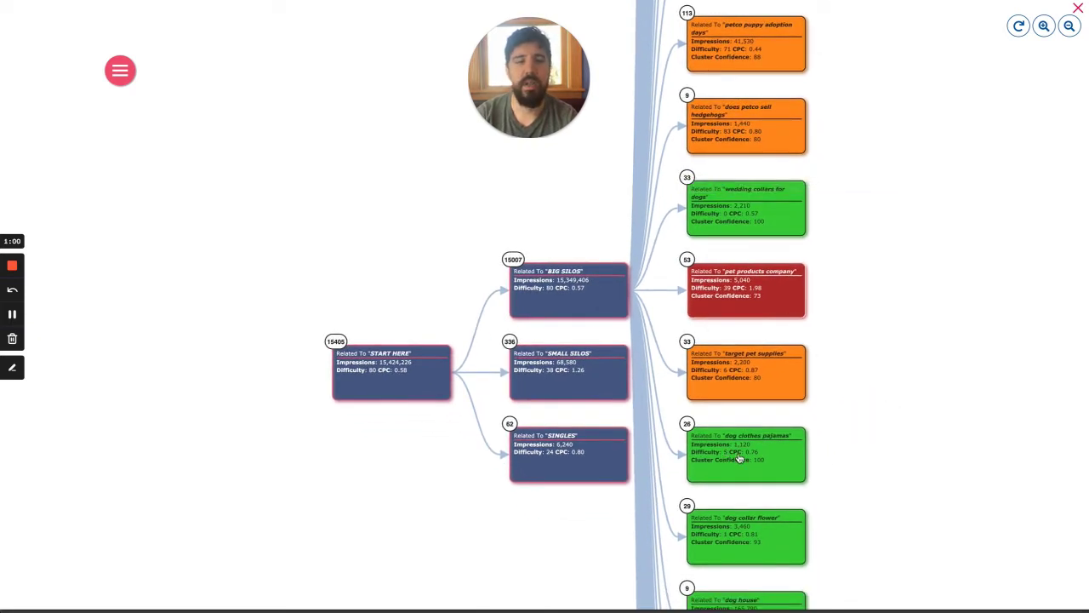
pyautogui.click(120, 73)
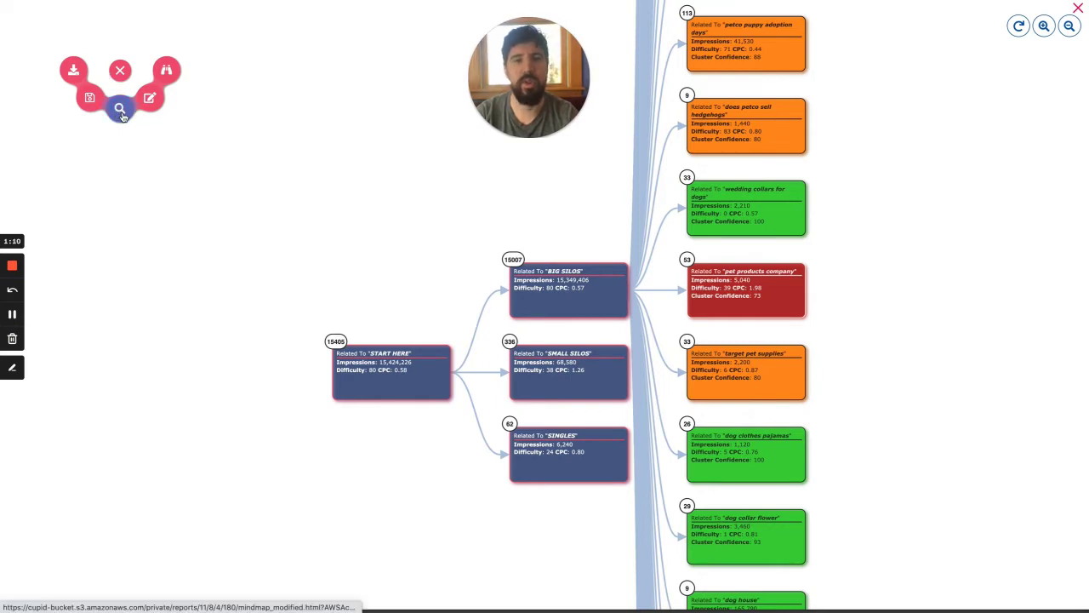
# Step: Switch the map to Search Mode and filter the keyword finder on 'tuxedo' to find 'dog ring bearer tuxedo'
pyautogui.click(120, 111)
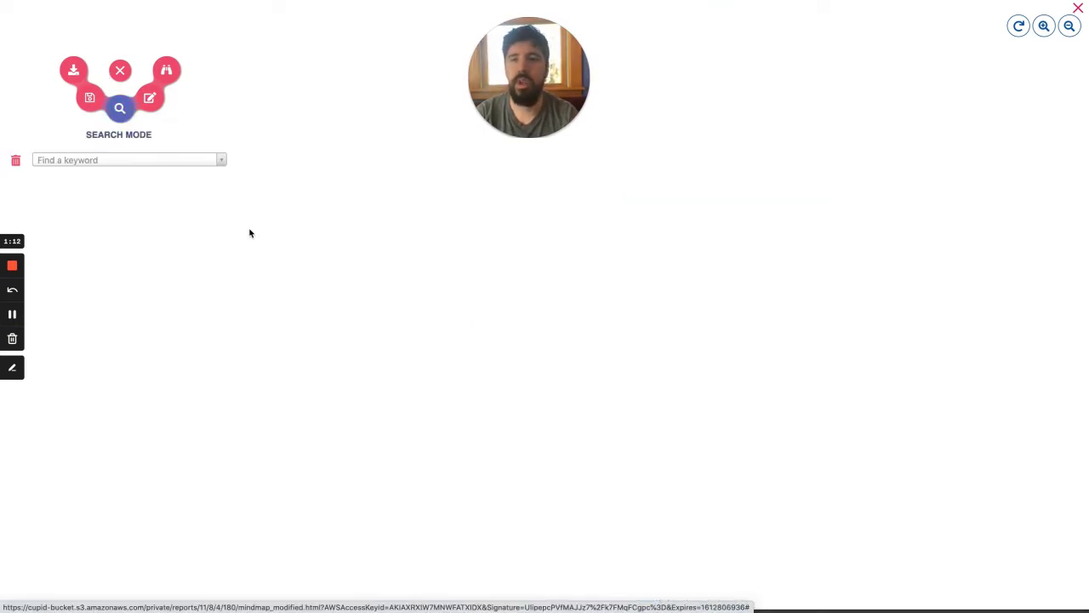
pyautogui.click(156, 161)
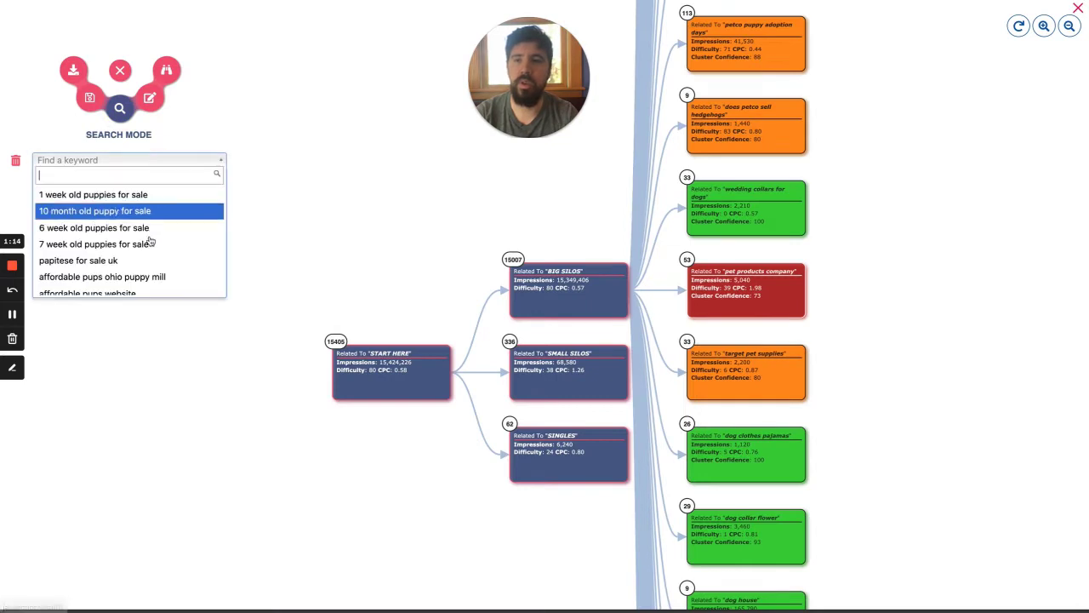
pyautogui.scroll(-1, 145, 256)
pyautogui.scroll(1, 146, 255)
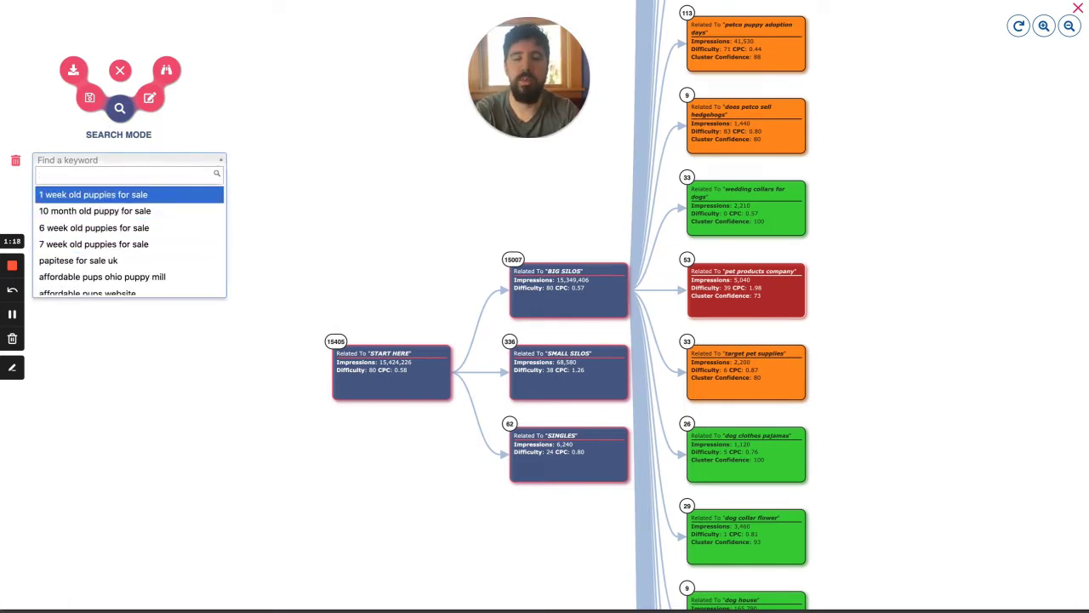
pyautogui.write('tuxedo')
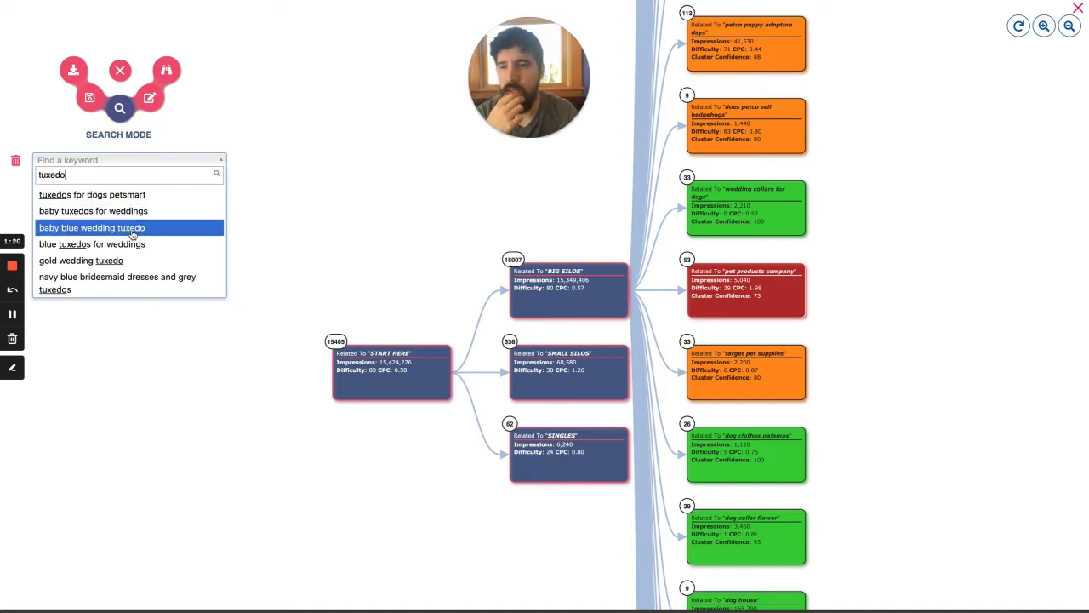
pyautogui.scroll(-4, 136, 228)
pyautogui.scroll(-5, 132, 235)
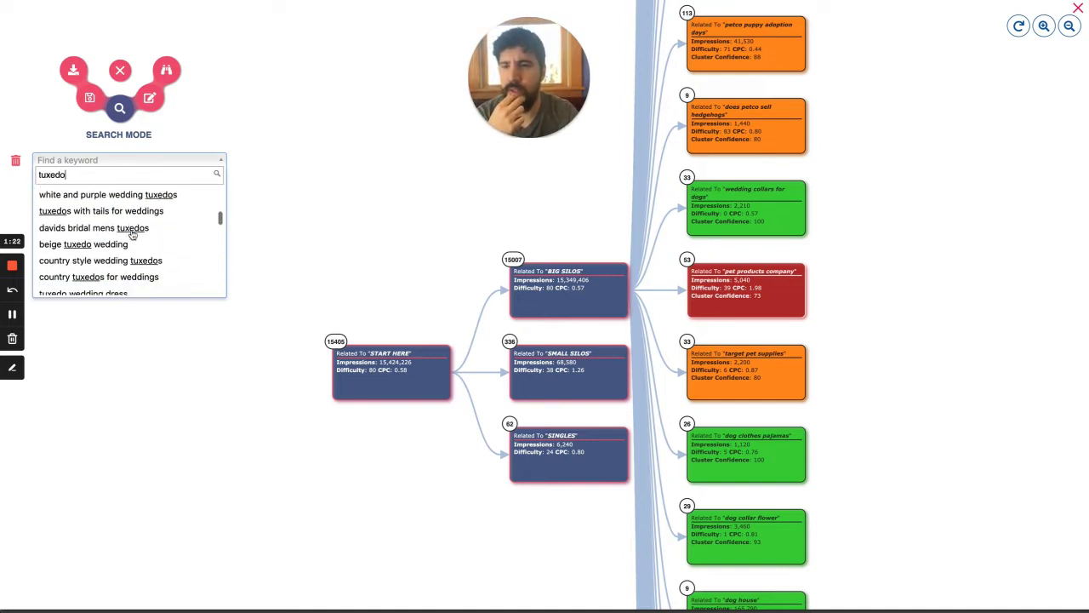
pyautogui.scroll(-1, 132, 235)
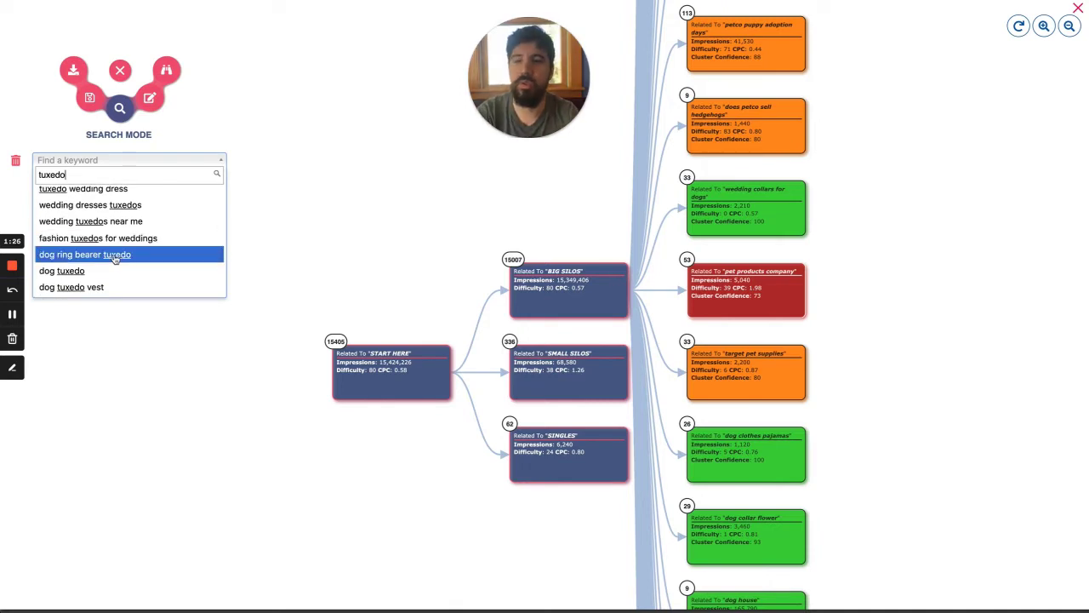
# Step: Jump to 'dog ring bearer tuxedo' and pan along its highlighted red path
pyautogui.click(115, 255)
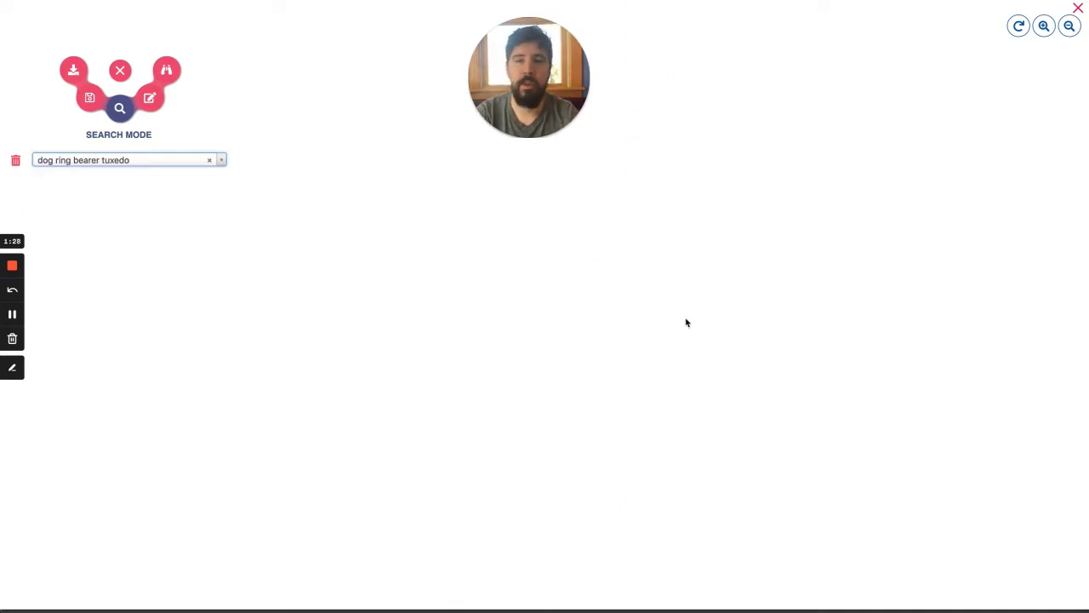
pyautogui.moveTo(960, 296); pyautogui.dragTo(996, 294)
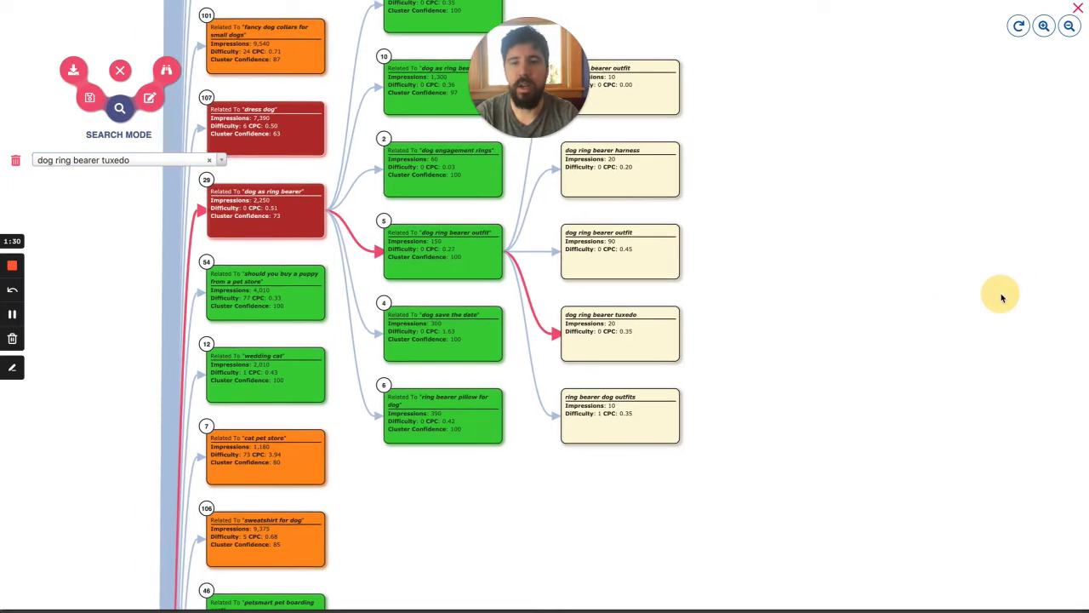
pyautogui.moveTo(824, 494); pyautogui.dragTo(860, 475)
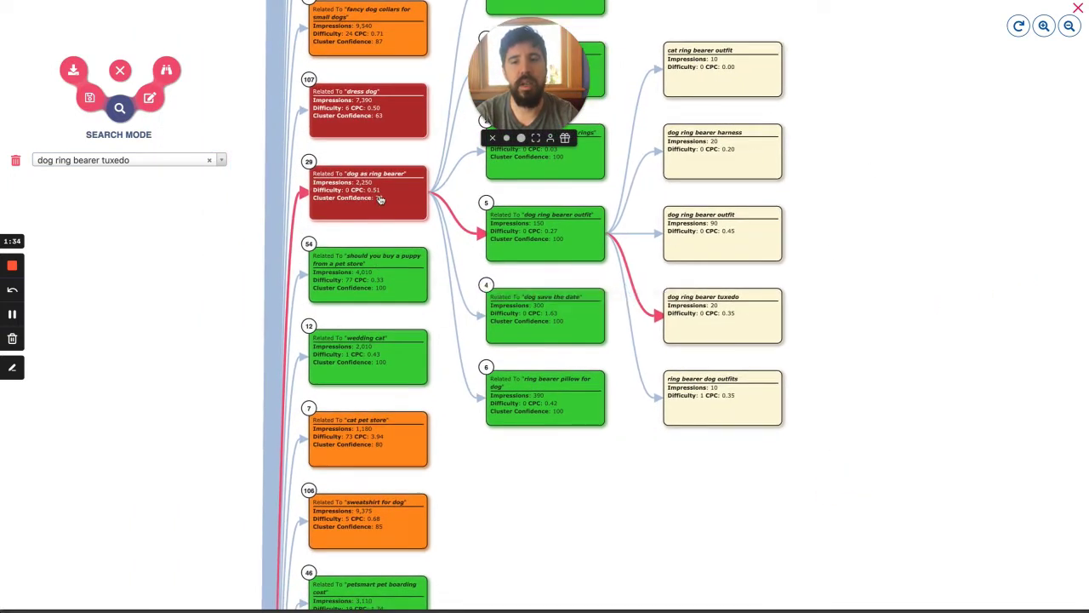
pyautogui.moveTo(836, 343); pyautogui.dragTo(831, 388)
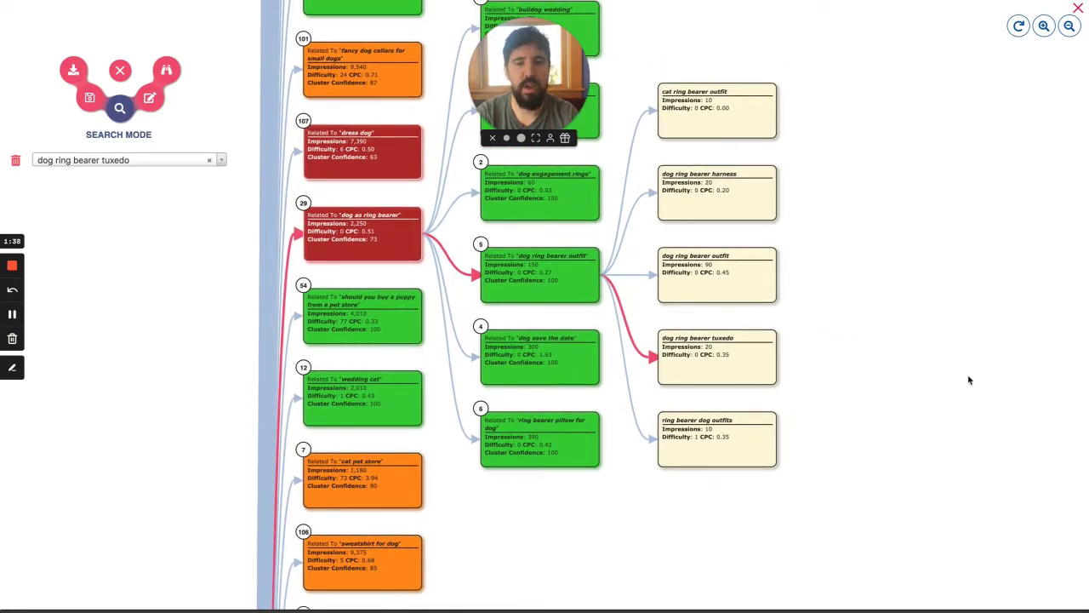
pyautogui.moveTo(911, 421); pyautogui.dragTo(843, 466)
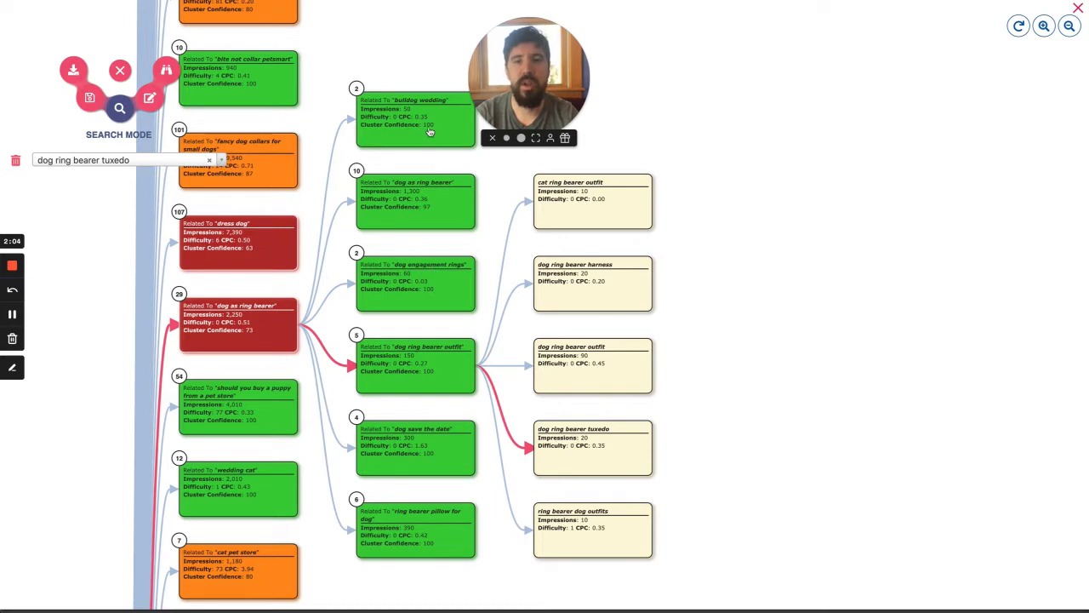
# Step: Expand the green 'dog as ring bearer' cluster's keywords, then bring the red tuxedo path back into view
pyautogui.click(435, 217)
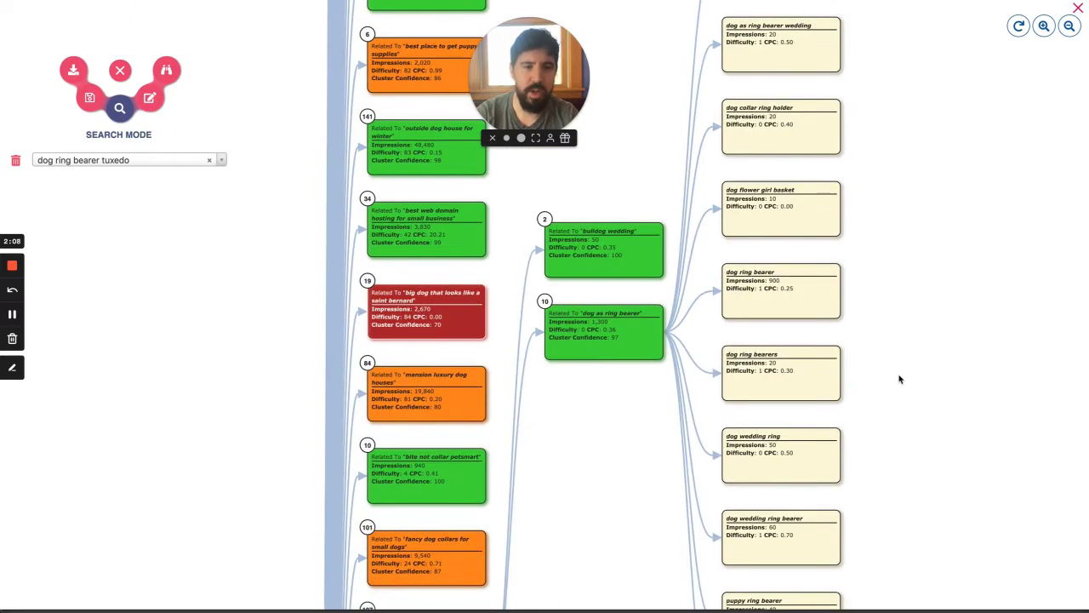
pyautogui.moveTo(882, 372); pyautogui.dragTo(865, 390)
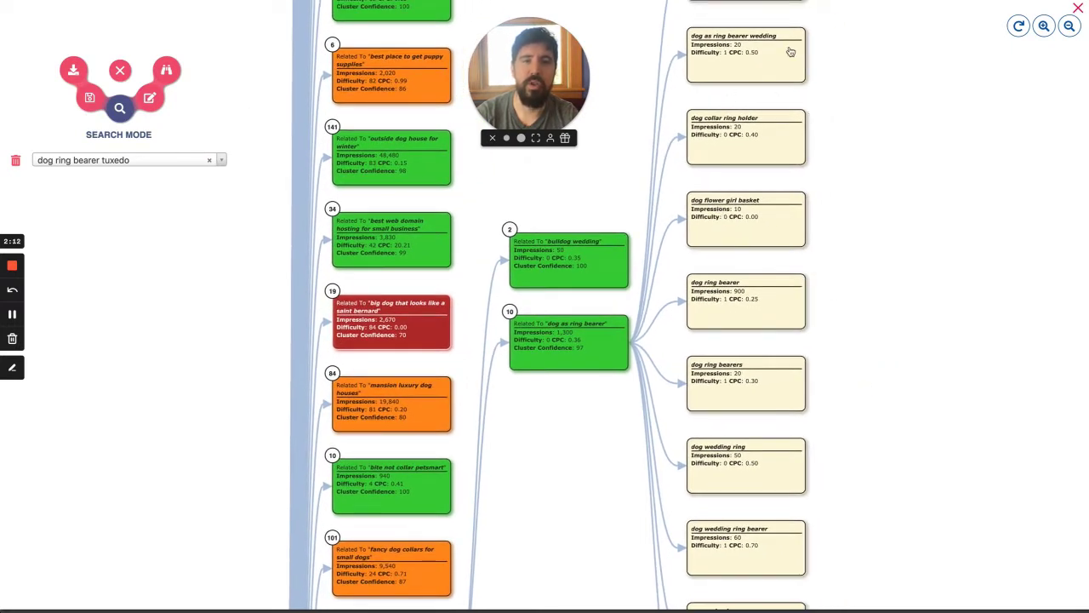
pyautogui.moveTo(831, 160); pyautogui.dragTo(826, 150)
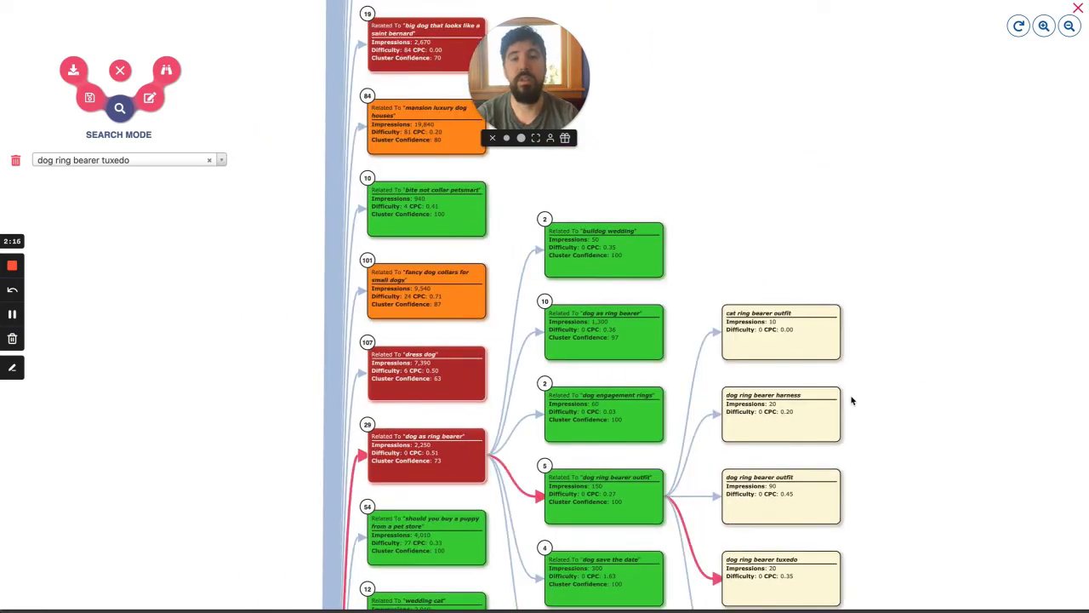
pyautogui.click(892, 243)
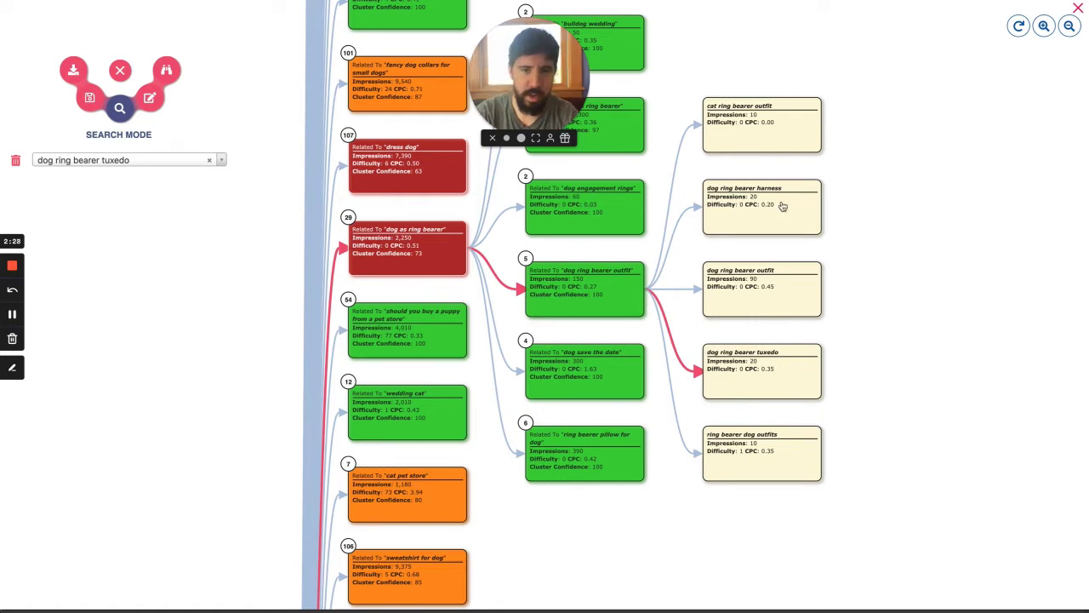
# Step: Reopen the Find a keyword suggestion list and scroll through it, returning to the top
pyautogui.click(108, 163)
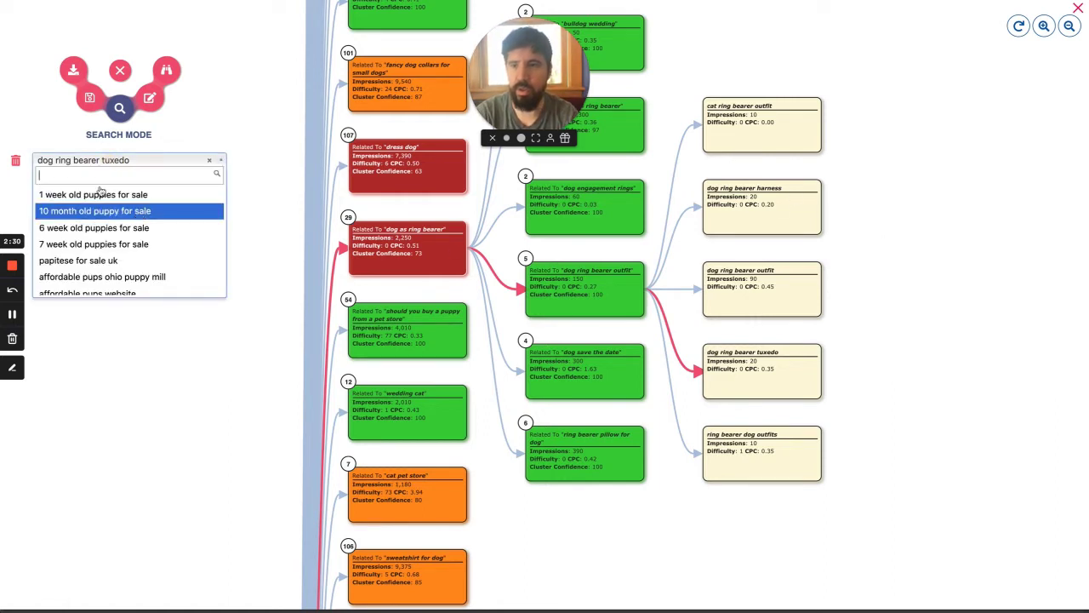
pyautogui.scroll(-10, 95, 241)
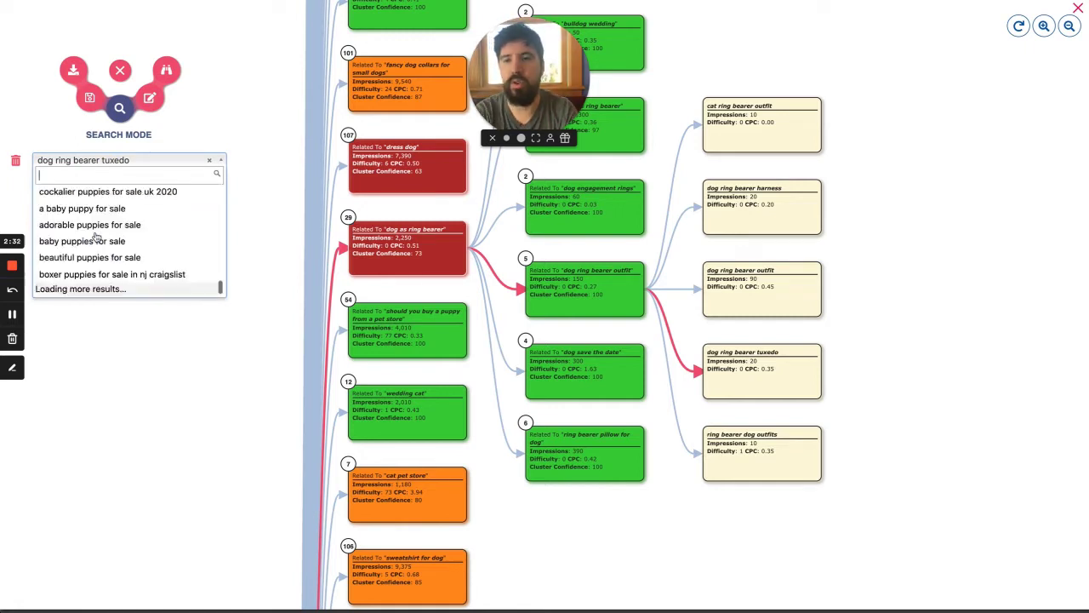
pyautogui.scroll(-10, 156, 243)
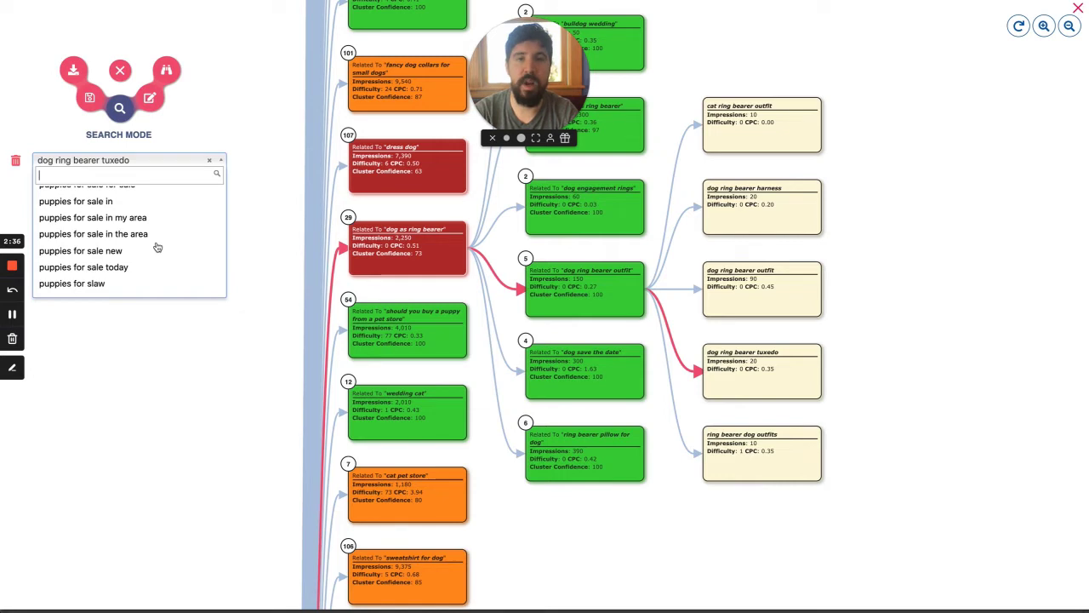
pyautogui.scroll(-3, 176, 252)
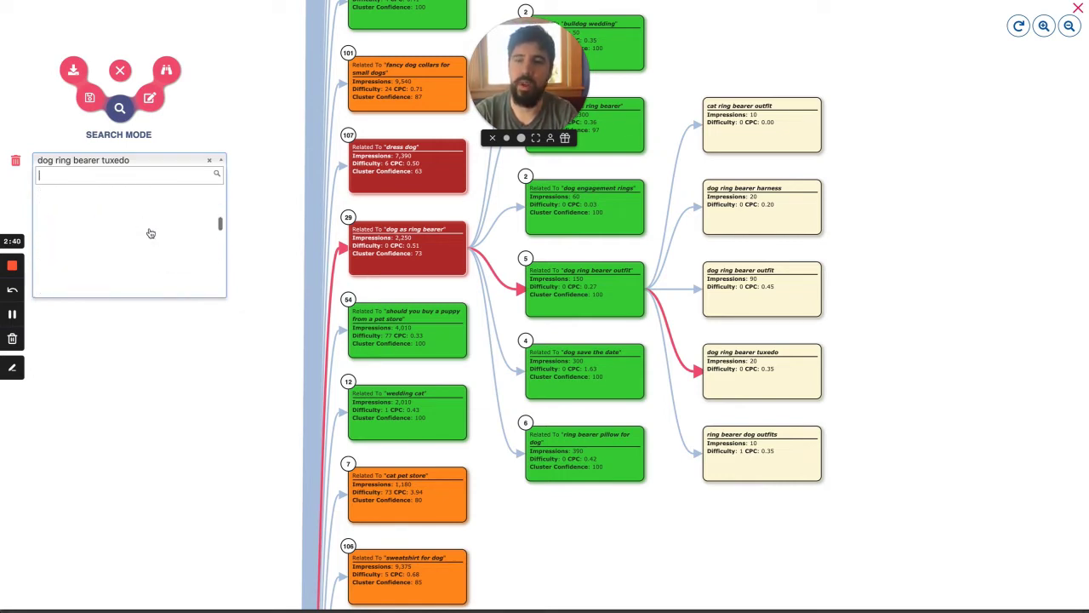
pyautogui.scroll(2, 150, 233)
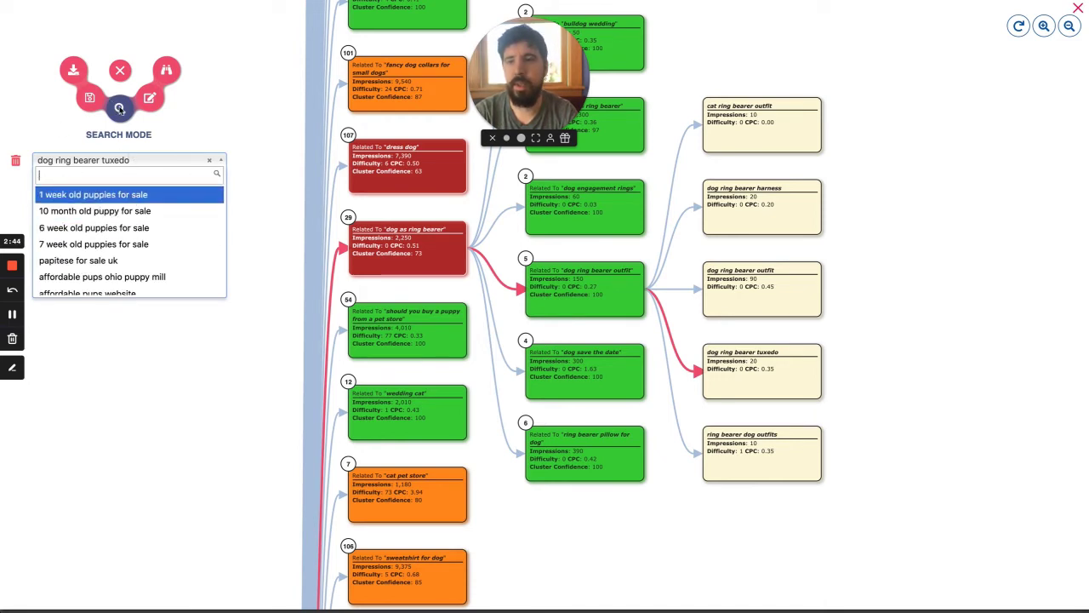
# Step: Close the keyword suggestions and put the mind map into Edit Mode
pyautogui.click(123, 111)
pyautogui.click(152, 100)
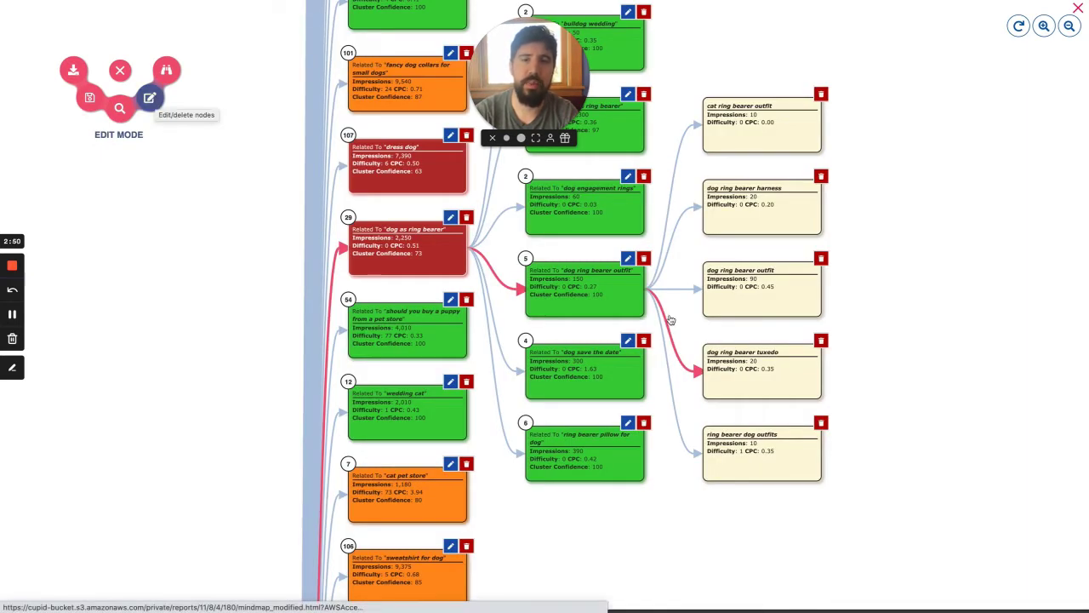
pyautogui.moveTo(715, 104); pyautogui.dragTo(706, 136)
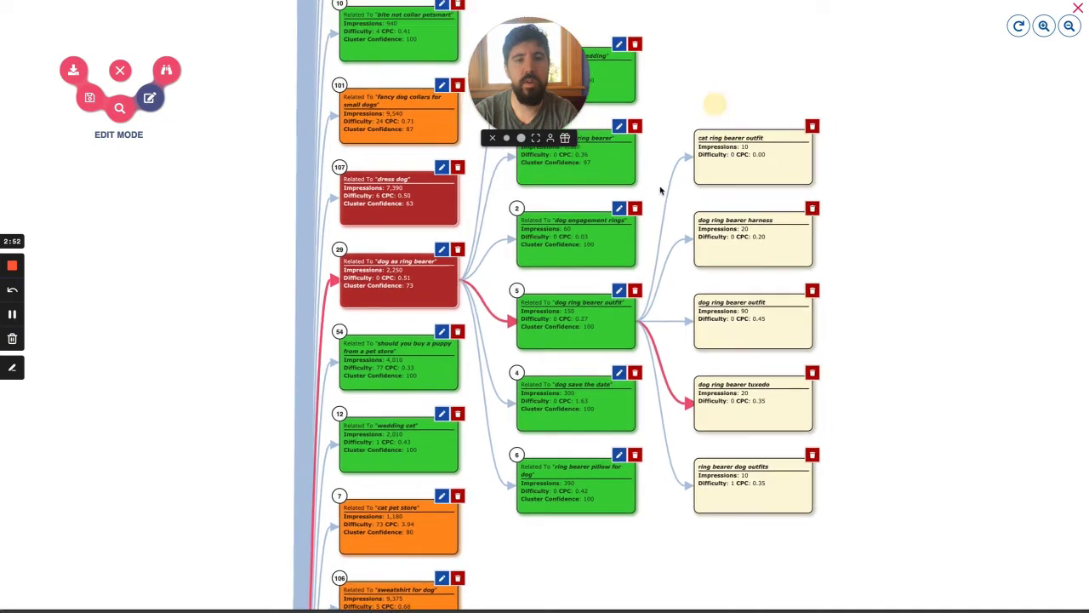
# Step: Rename the 'dog ring bearer outfit' node to 'dog ring bearer'
pyautogui.click(618, 290)
pyautogui.click(484, 303)
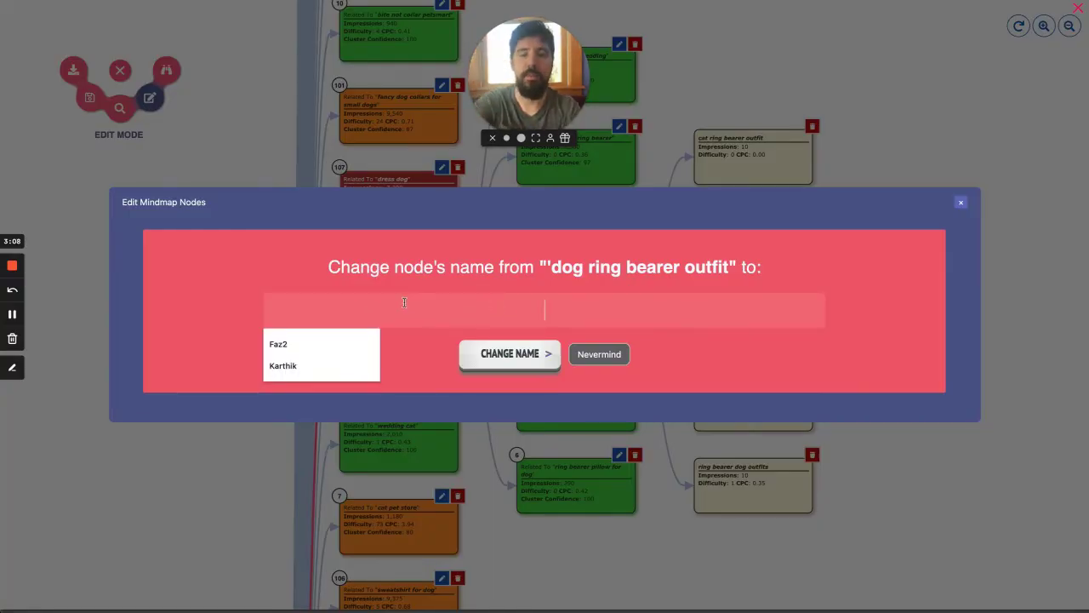
pyautogui.write('dog ring bre')
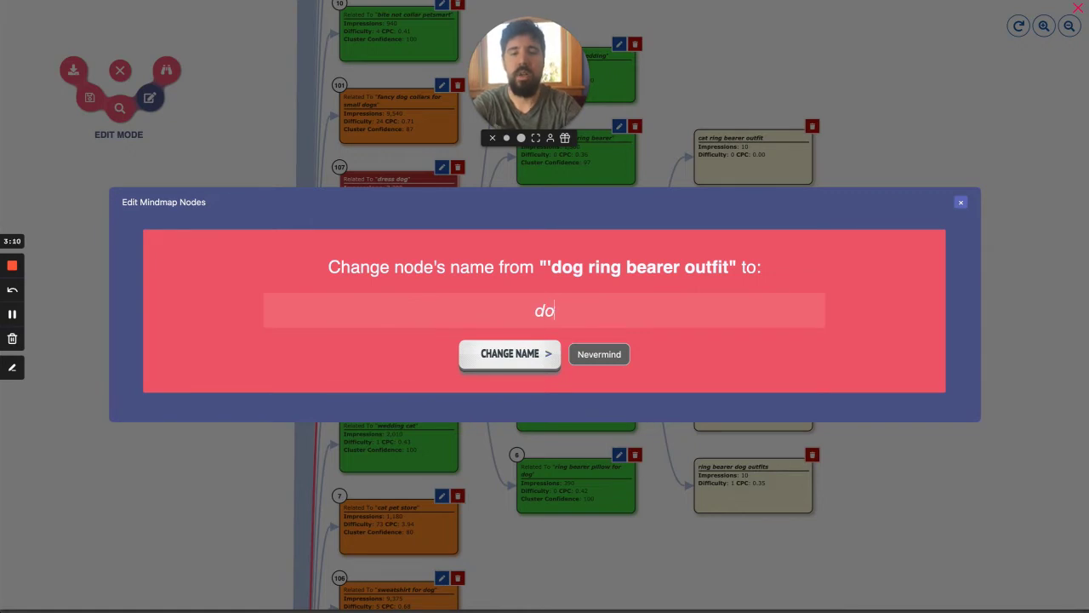
pyautogui.press('BackSpace')
pyautogui.press('BackSpace')
pyautogui.write('earer')
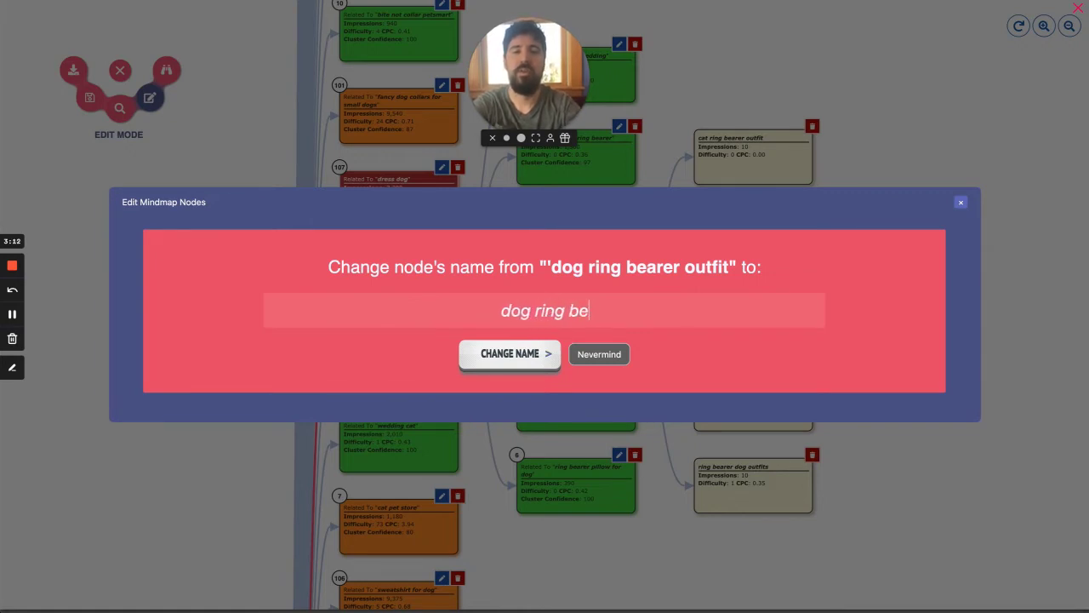
pyautogui.click(498, 354)
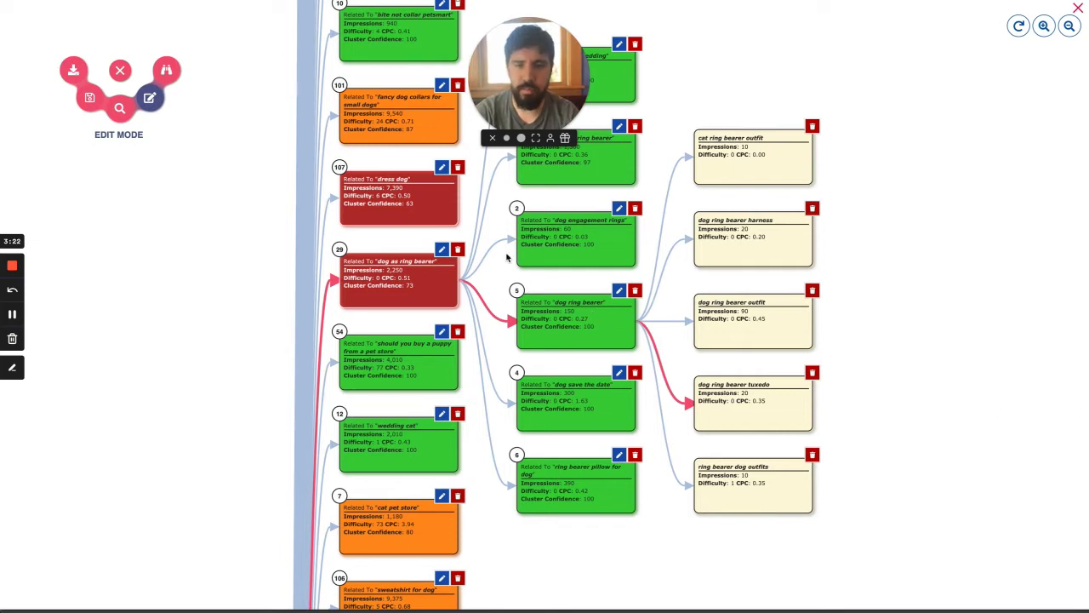
# Step: Delete the 'dog ring bearer' node together with its children
pyautogui.click(635, 291)
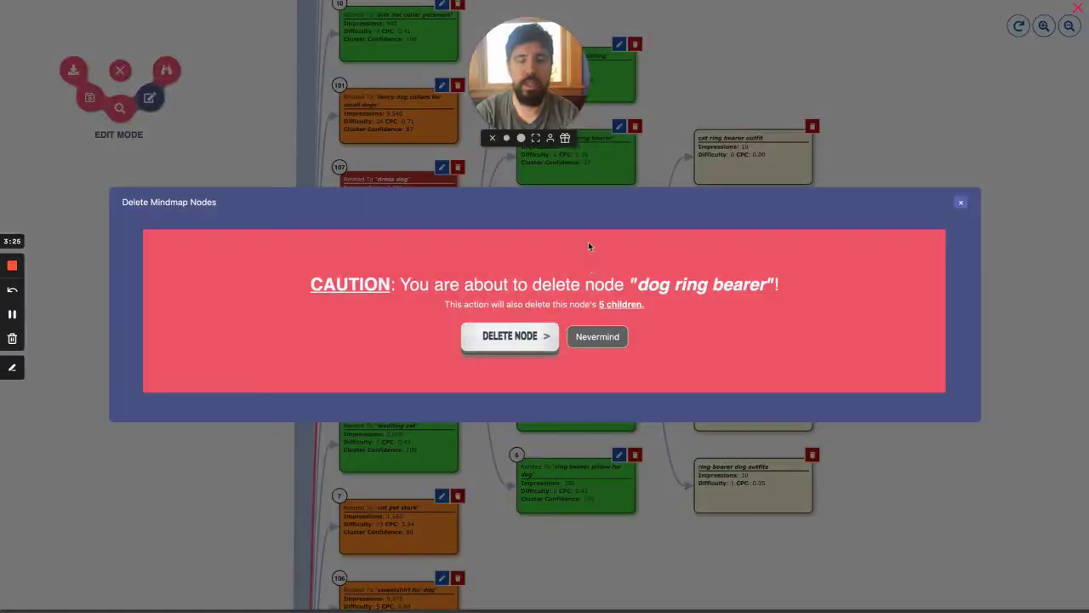
pyautogui.click(511, 337)
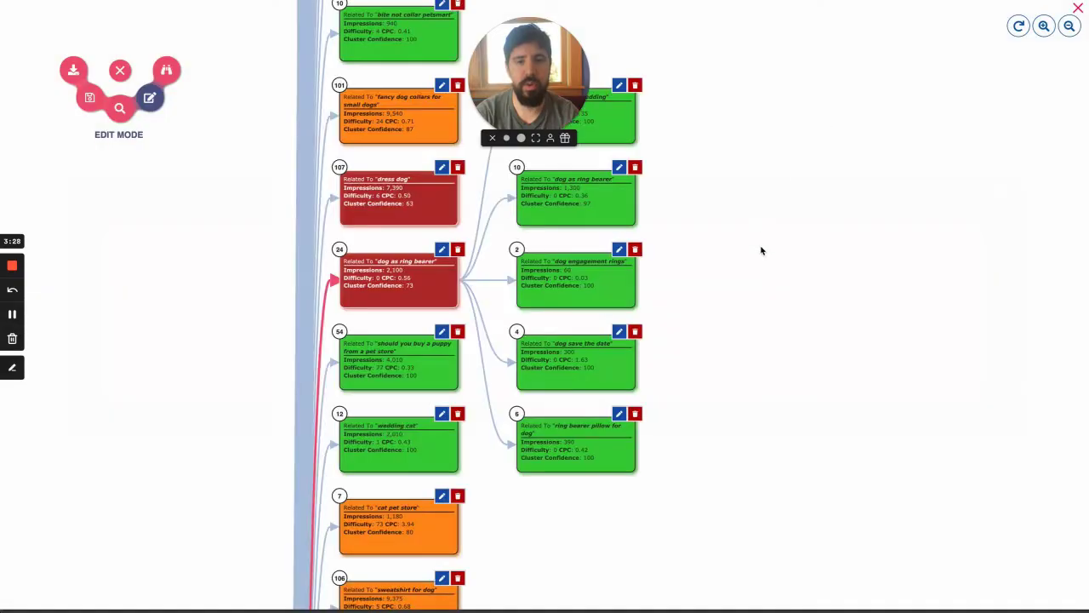
pyautogui.moveTo(766, 401); pyautogui.dragTo(774, 434)
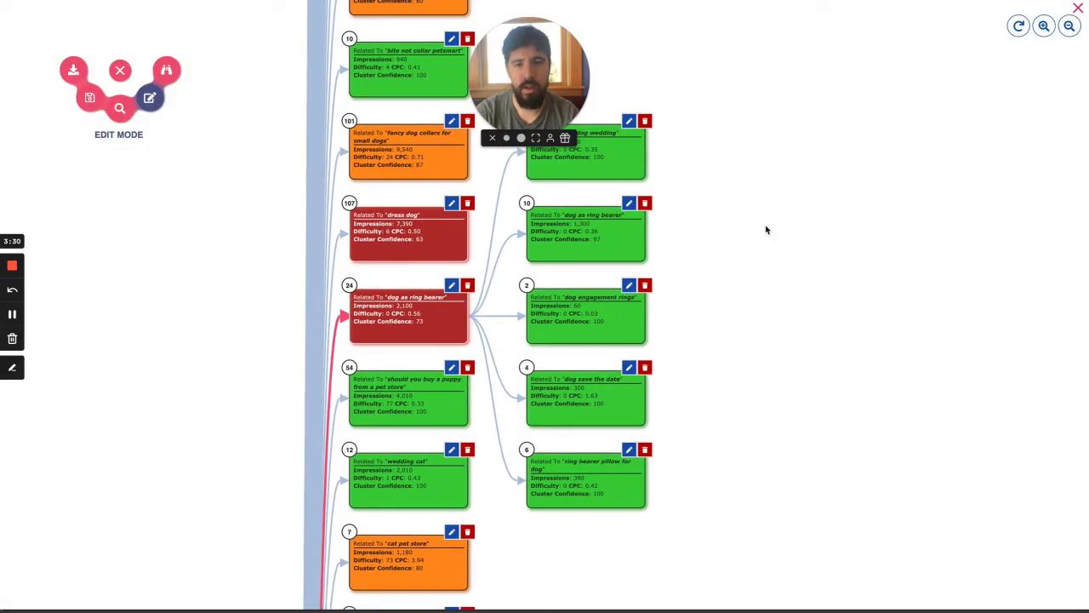
# Step: Move the 'bulldog wedding' node under the 'dog as ring bearer' cluster
pyautogui.click(729, 268)
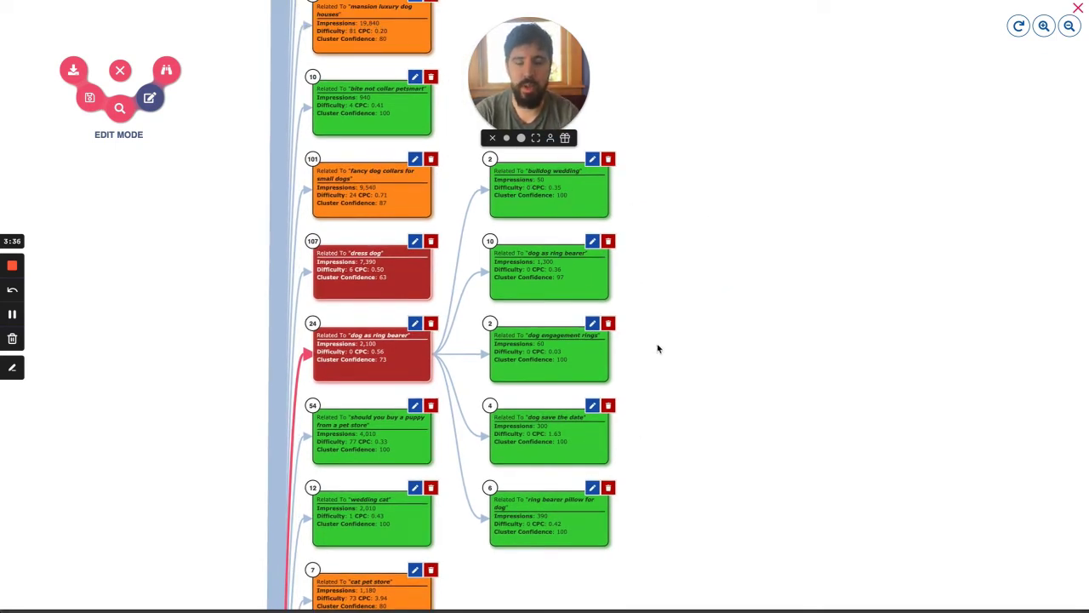
pyautogui.click(640, 173)
pyautogui.moveTo(673, 189); pyautogui.dragTo(564, 269)
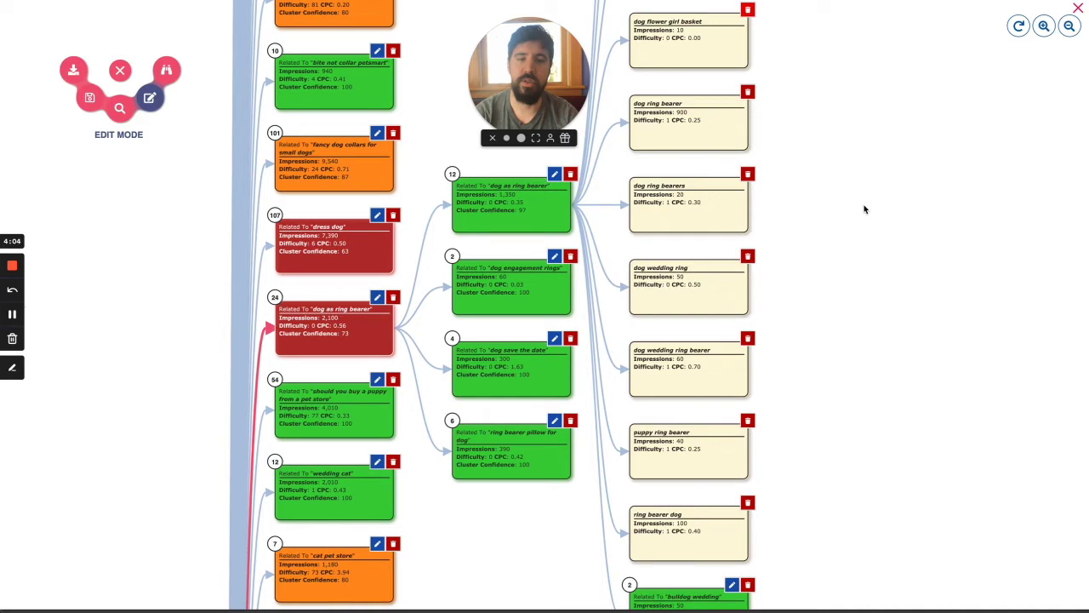
pyautogui.scroll(-2, 778, 165)
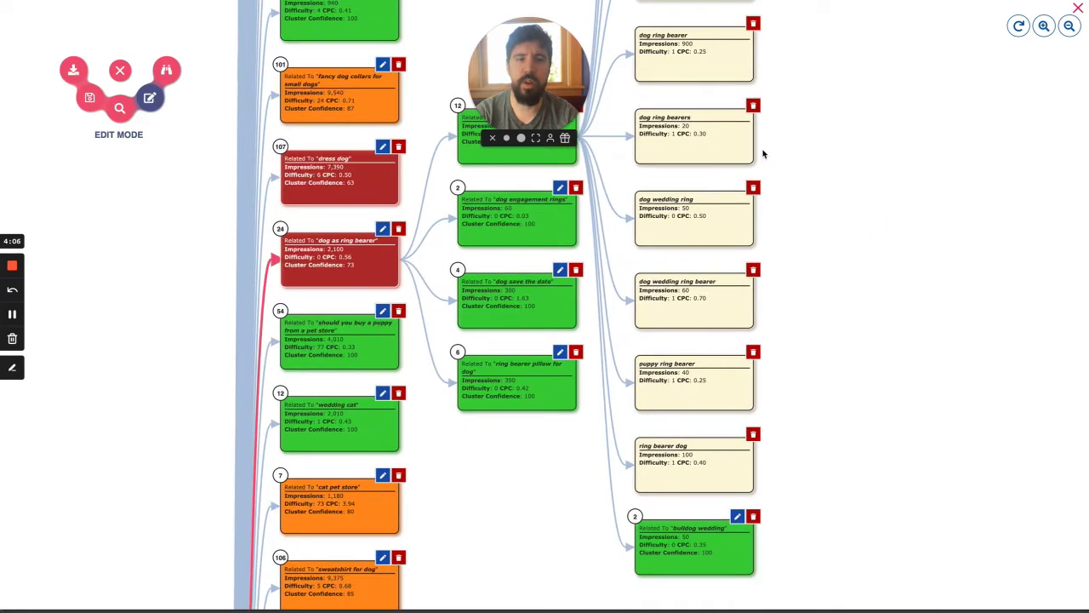
# Step: Delete the 'dog wedding ring' node and switch the map to SERP Spy mode's on-page stats
pyautogui.click(753, 187)
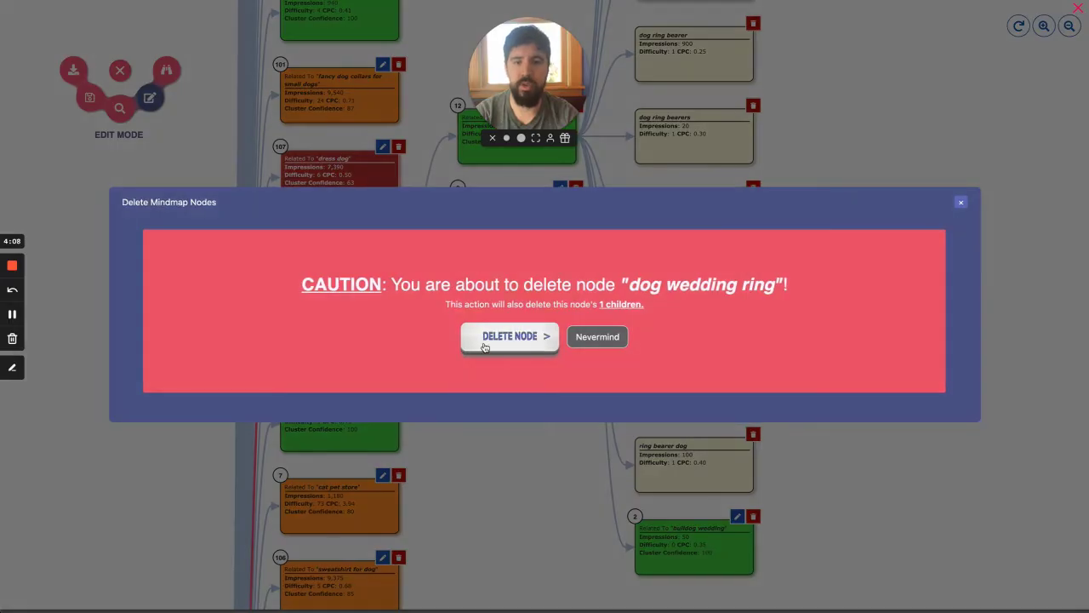
pyautogui.click(484, 345)
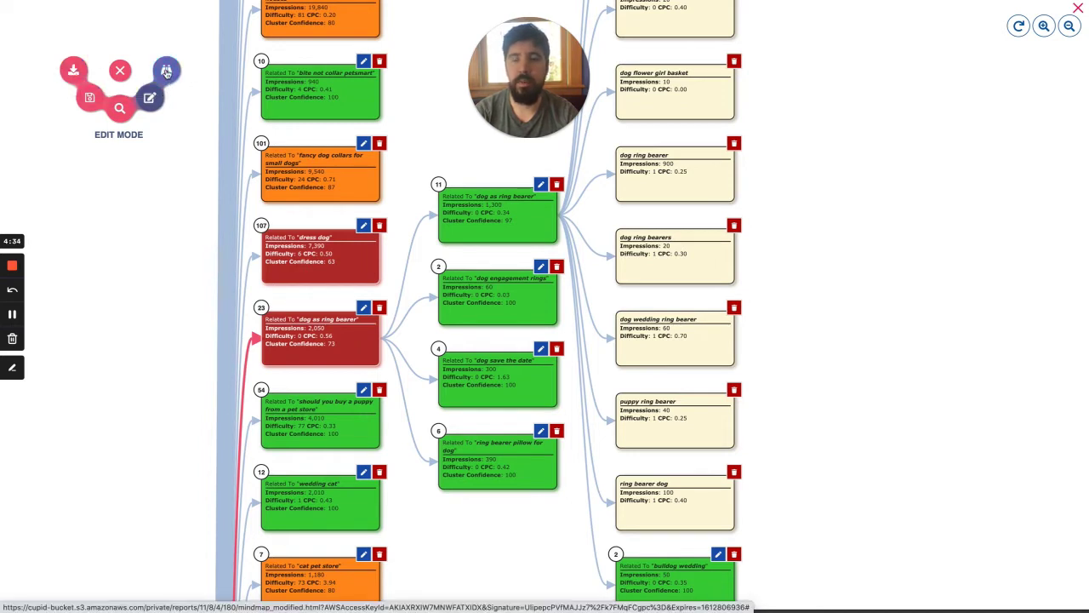
pyautogui.click(167, 71)
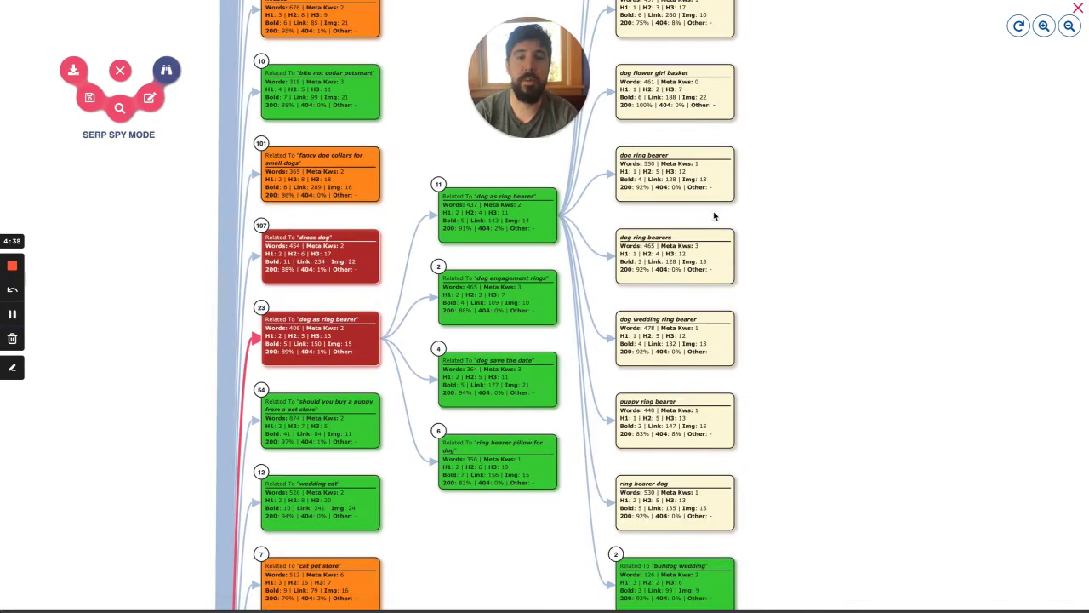
pyautogui.moveTo(816, 263); pyautogui.dragTo(737, 292)
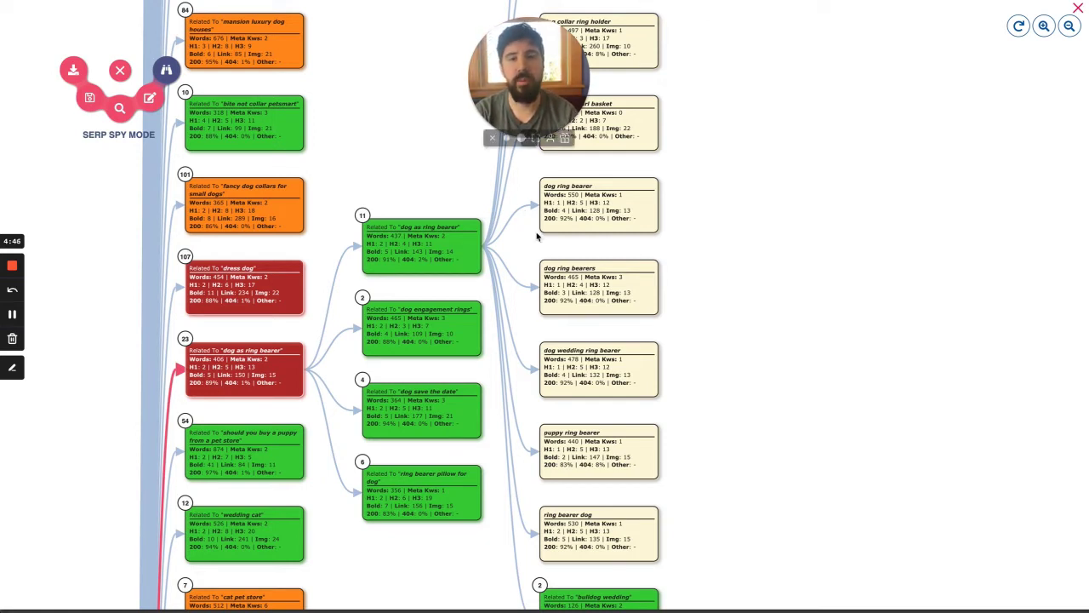
pyautogui.moveTo(700, 240); pyautogui.dragTo(533, 280)
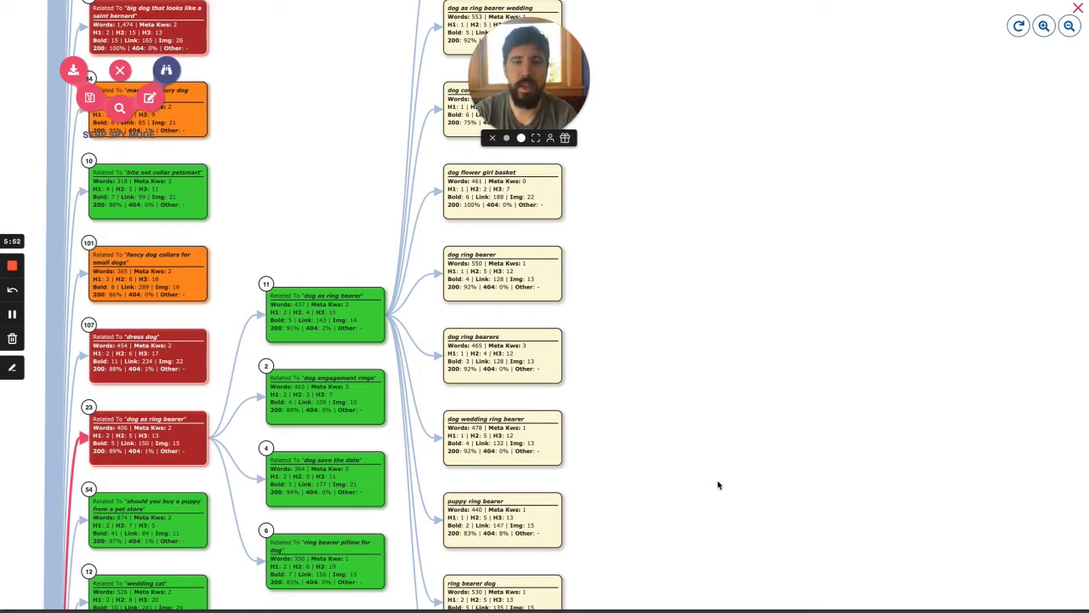
pyautogui.scroll(-3, 713, 368)
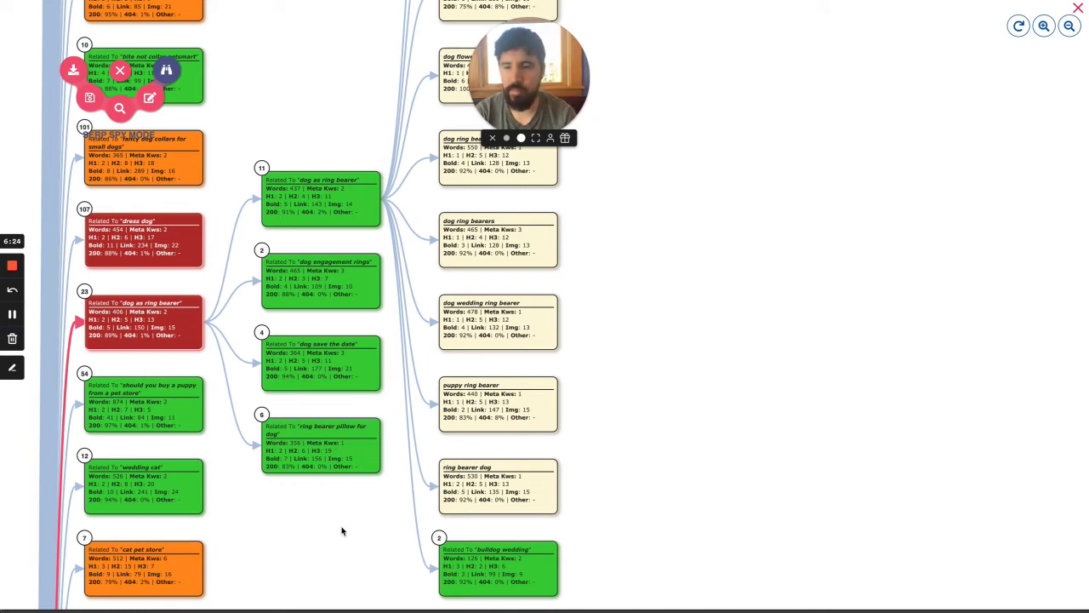
pyautogui.moveTo(345, 528); pyautogui.dragTo(379, 503)
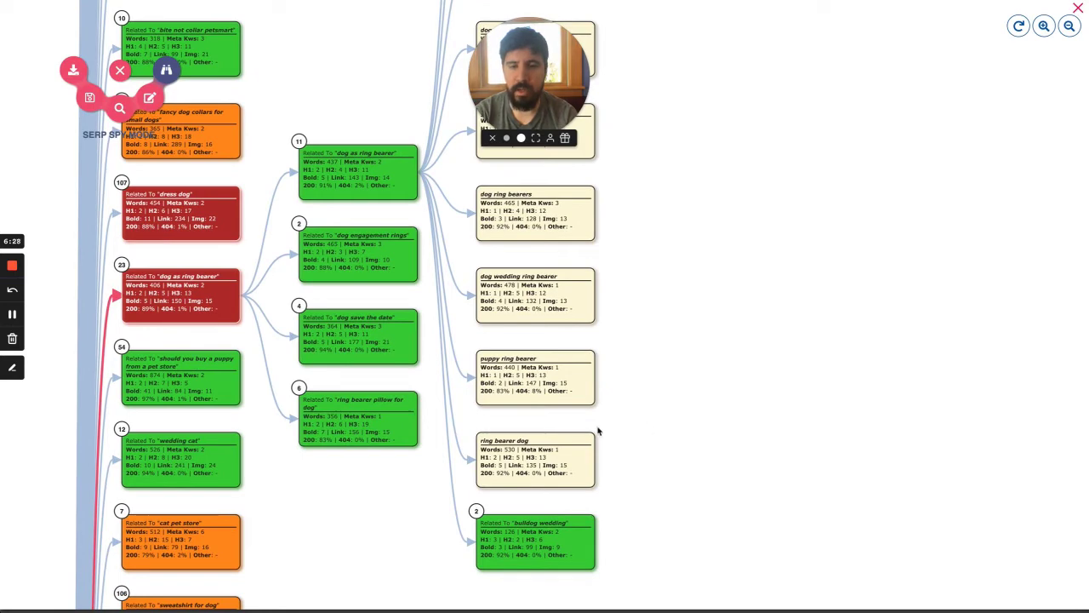
pyautogui.moveTo(324, 462); pyautogui.dragTo(330, 447)
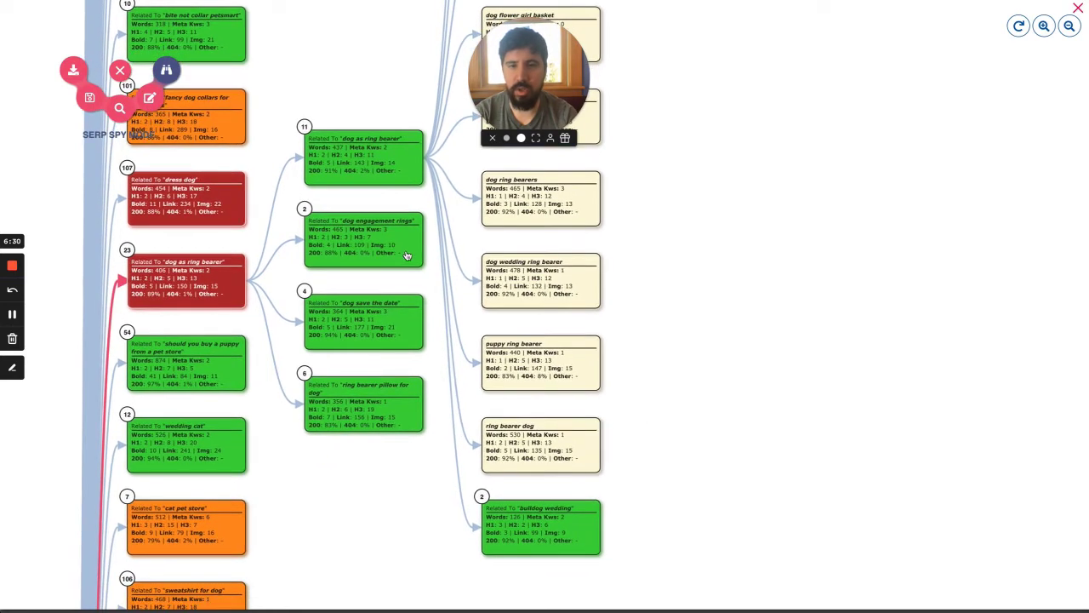
pyautogui.moveTo(607, 275); pyautogui.dragTo(567, 362)
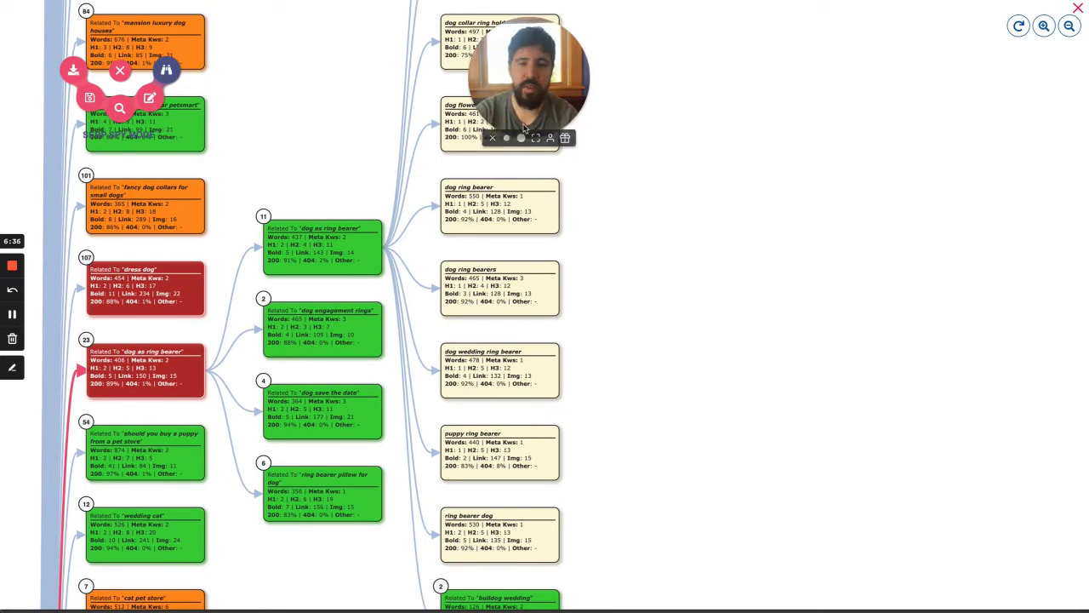
pyautogui.moveTo(627, 320); pyautogui.dragTo(576, 408)
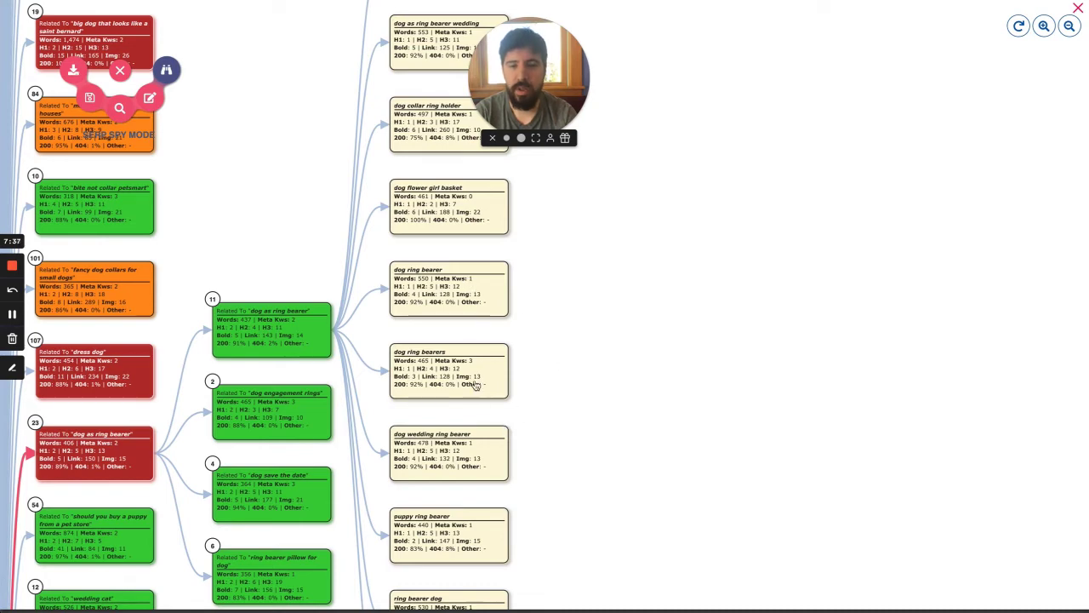
# Step: Pan the SERP Spy mind map to reveal its topmost clusters
pyautogui.click(636, 348)
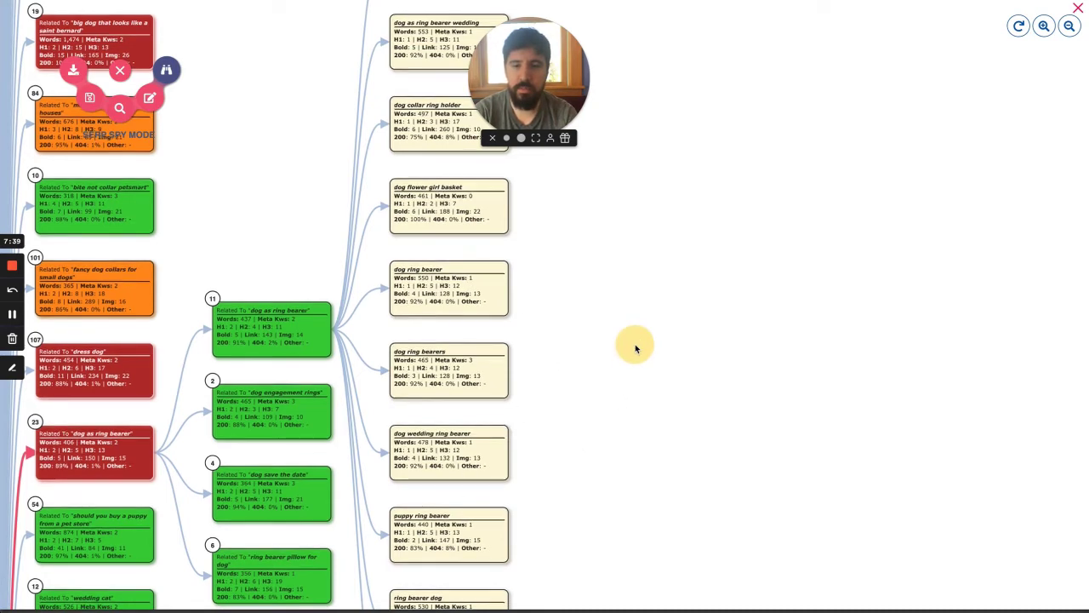
pyautogui.scroll(-3, 622, 389)
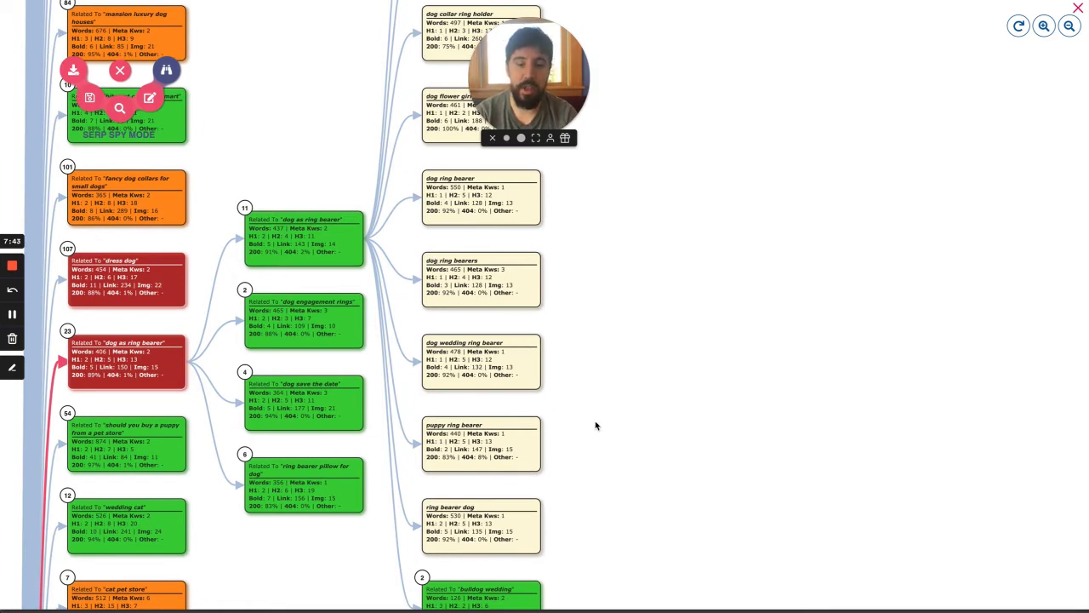
pyautogui.moveTo(596, 425); pyautogui.dragTo(570, 531)
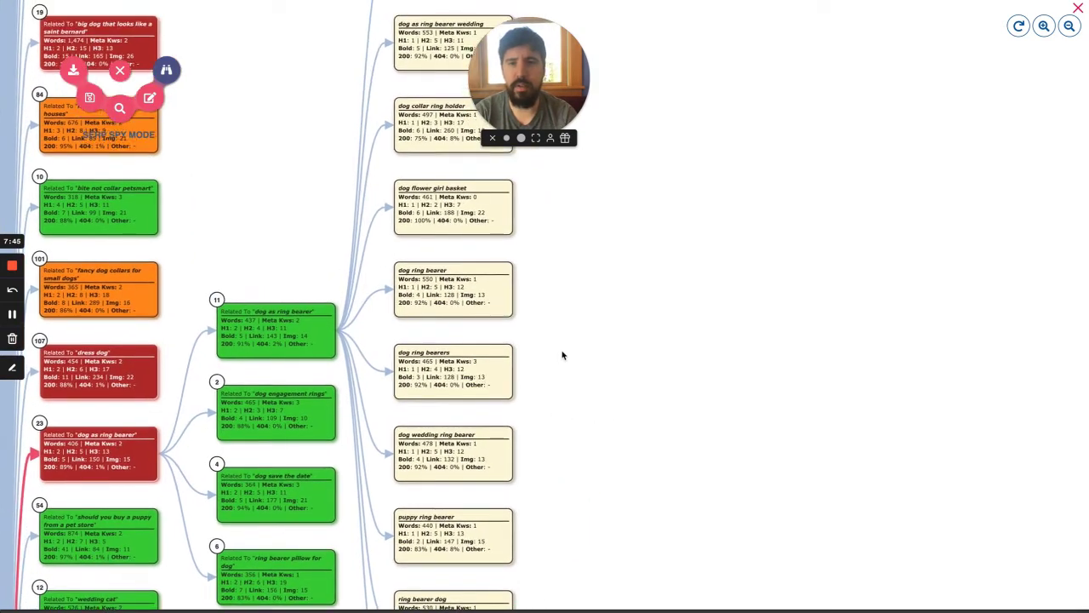
pyautogui.moveTo(562, 355); pyautogui.dragTo(551, 393)
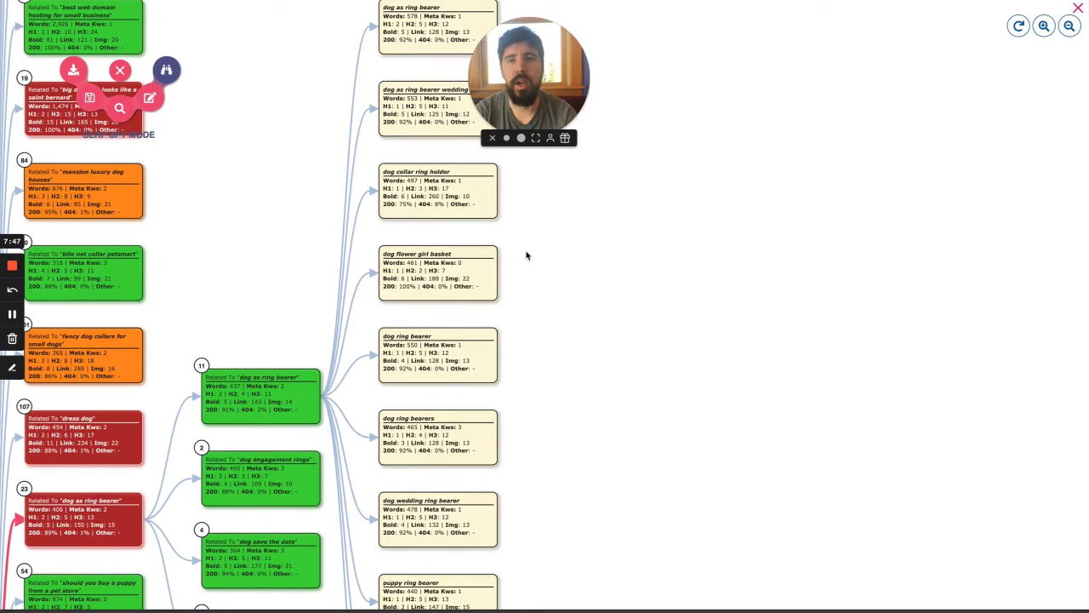
pyautogui.moveTo(499, 311); pyautogui.dragTo(472, 381)
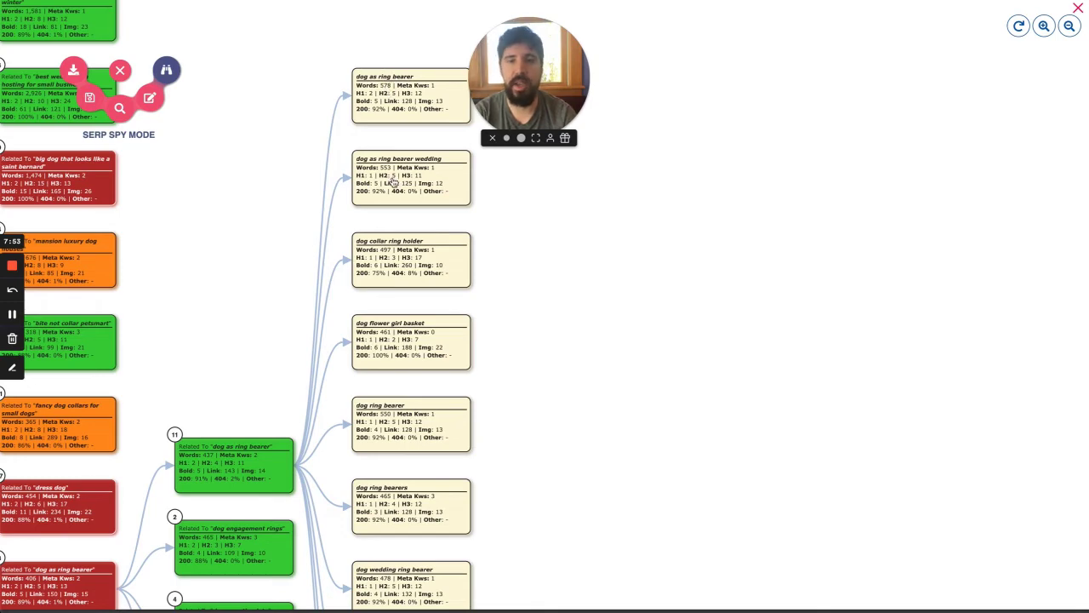
pyautogui.moveTo(594, 314); pyautogui.dragTo(639, 155)
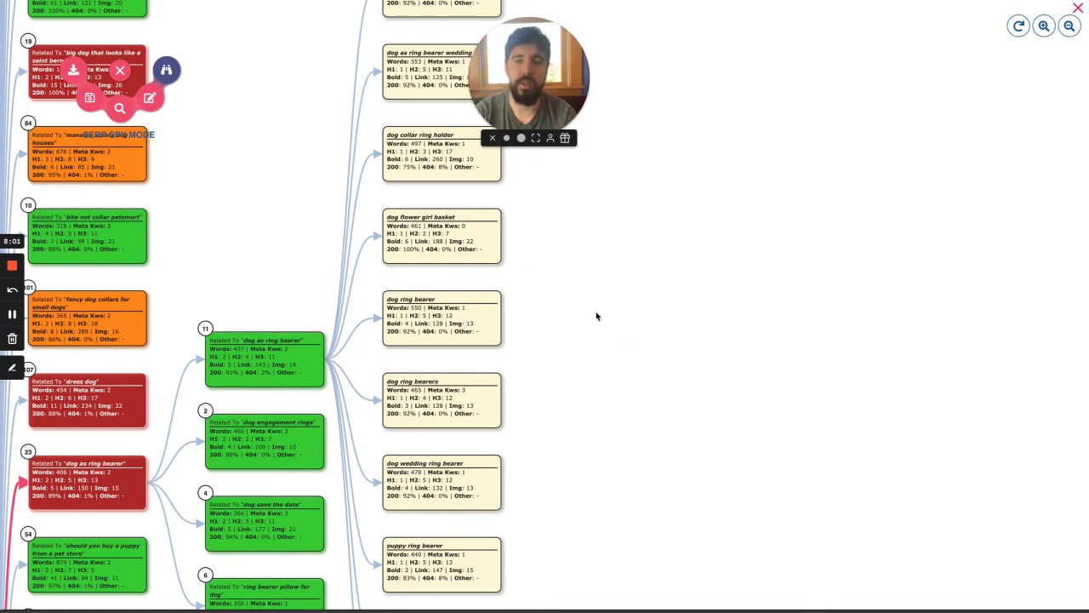
# Step: Centre the 'dog as ring bearer' branch and collapse the floating tool menu
pyautogui.moveTo(627, 331); pyautogui.dragTo(639, 233)
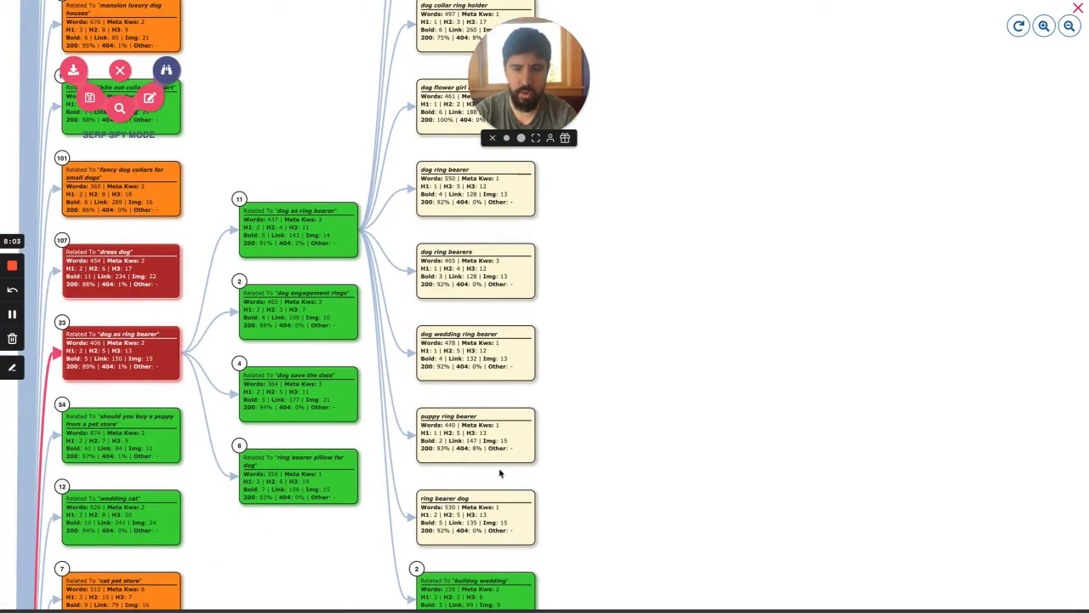
pyautogui.moveTo(672, 434); pyautogui.dragTo(664, 400)
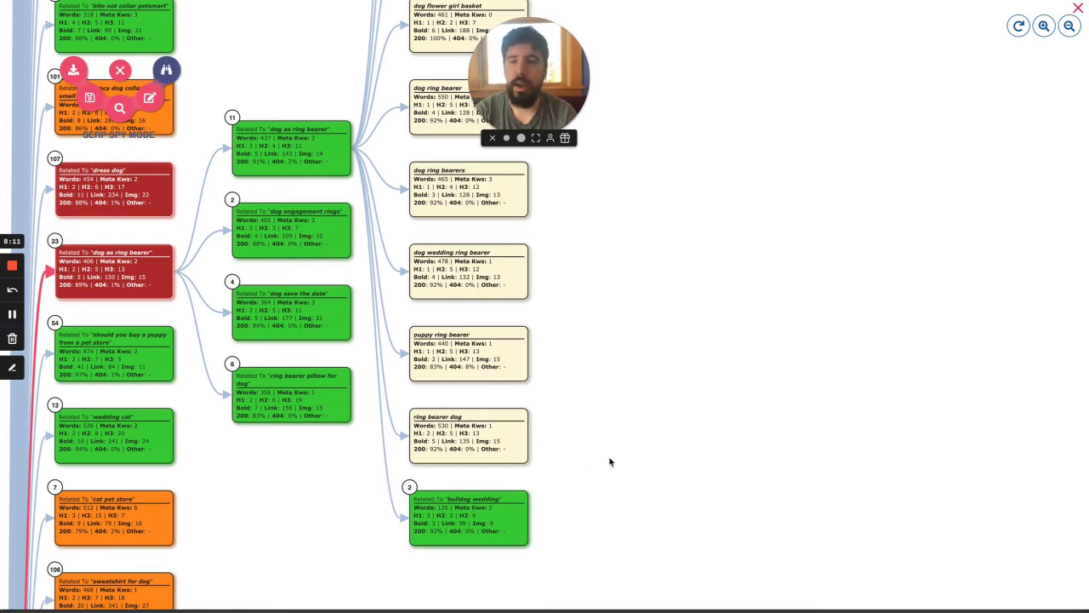
pyautogui.moveTo(609, 461); pyautogui.dragTo(741, 382)
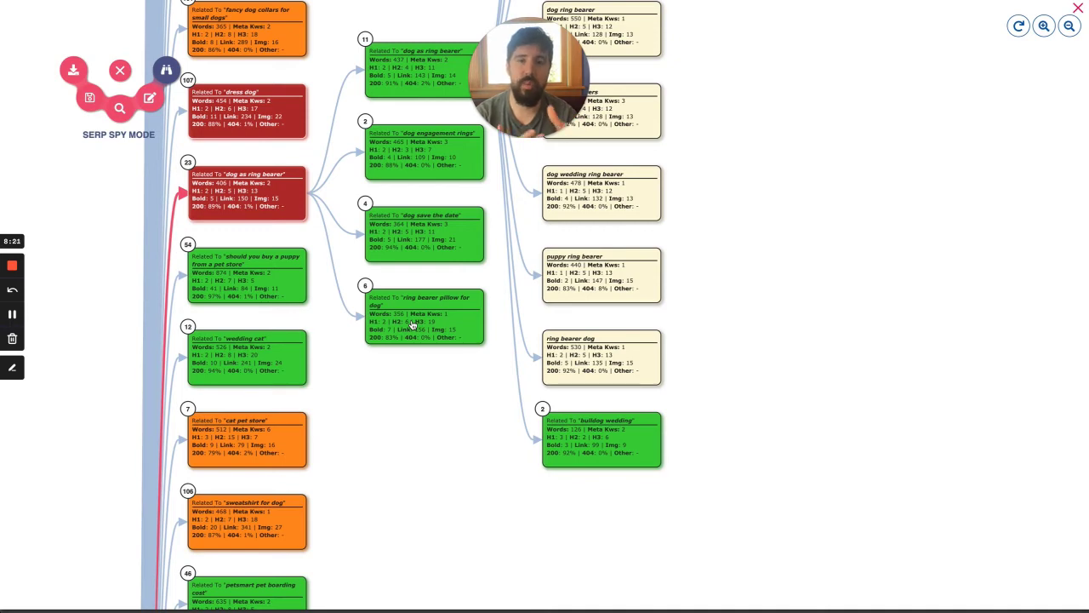
pyautogui.moveTo(724, 307); pyautogui.dragTo(702, 327)
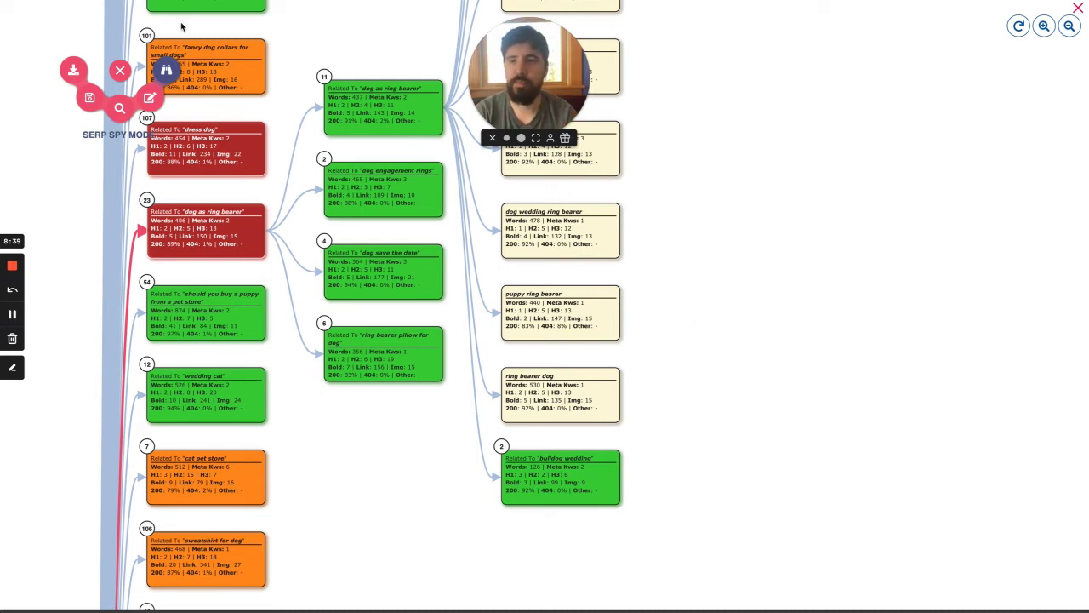
pyautogui.click(120, 70)
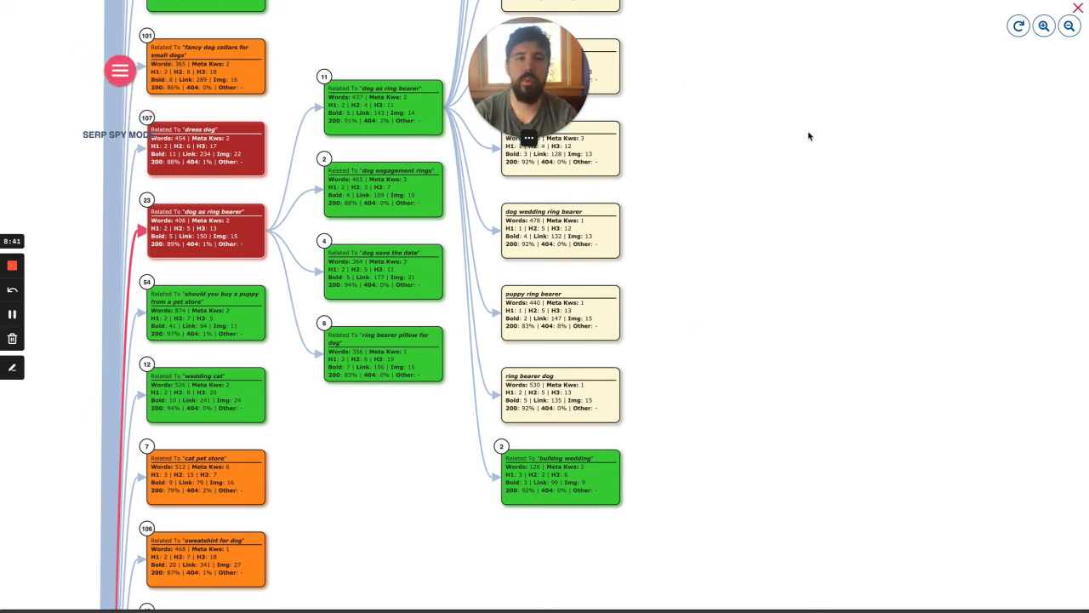
pyautogui.moveTo(807, 133); pyautogui.dragTo(798, 167)
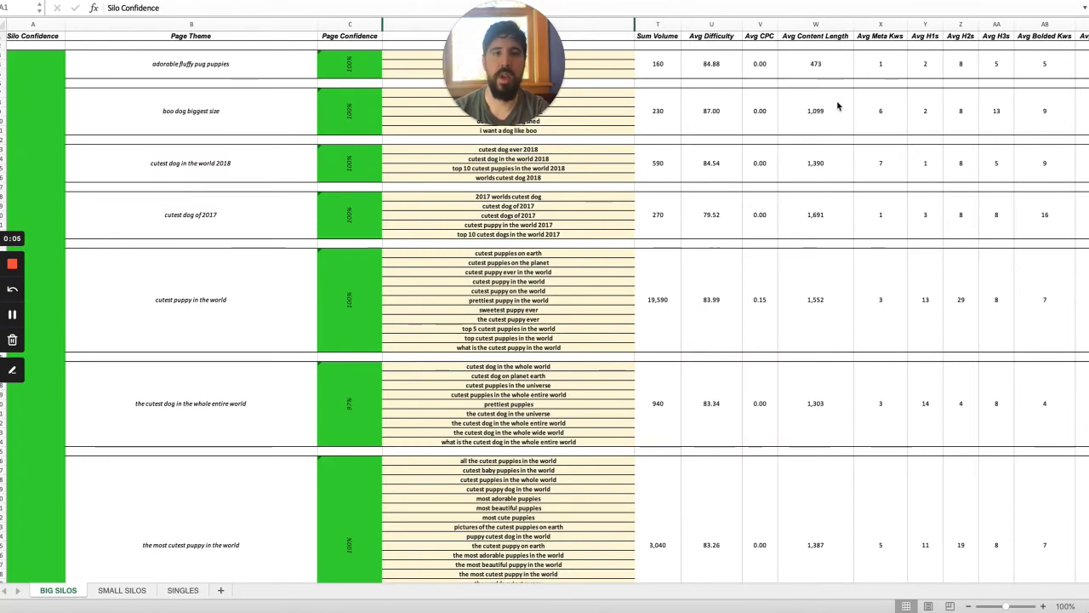
# Step: In the BIG SILOS sheet, select columns E through T around the hidden keyword metrics
pyautogui.hscroll(3, 839, 105)
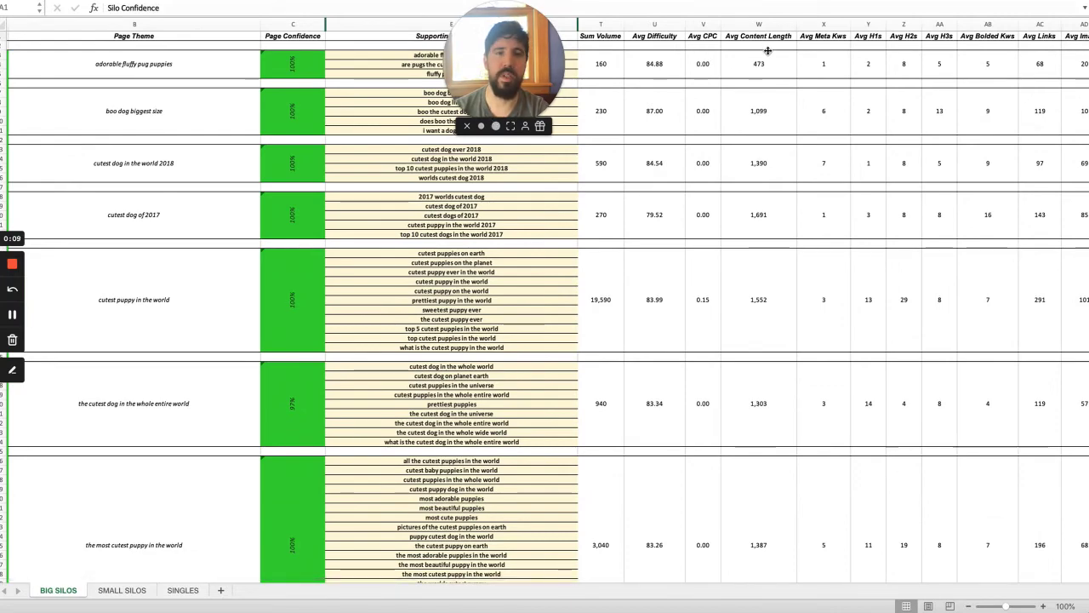
pyautogui.hscroll(6, 809, 145)
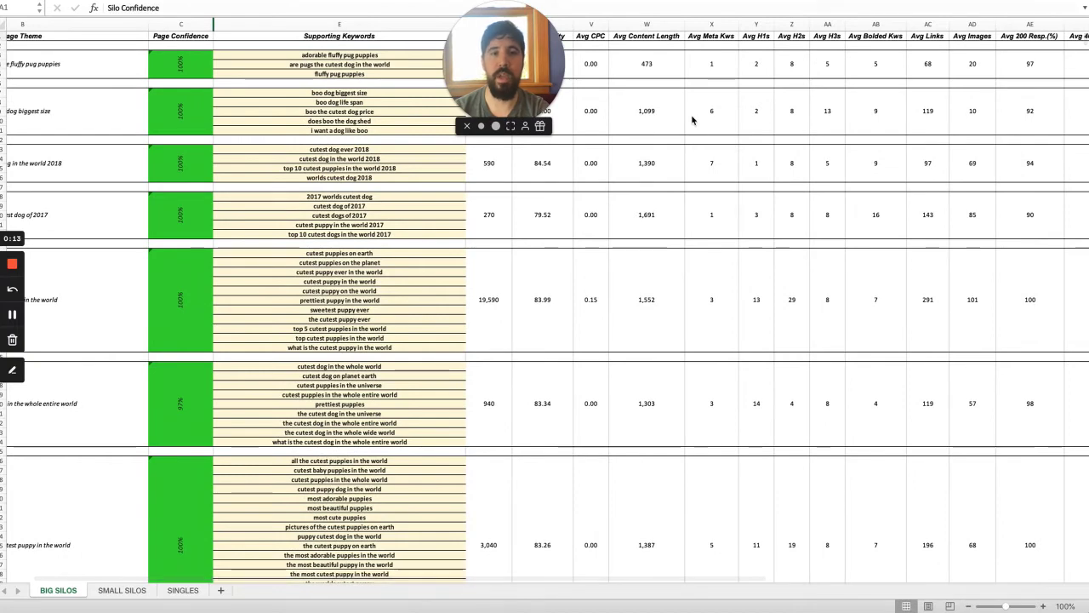
pyautogui.hscroll(-5, 702, 123)
pyautogui.hscroll(-1, 697, 128)
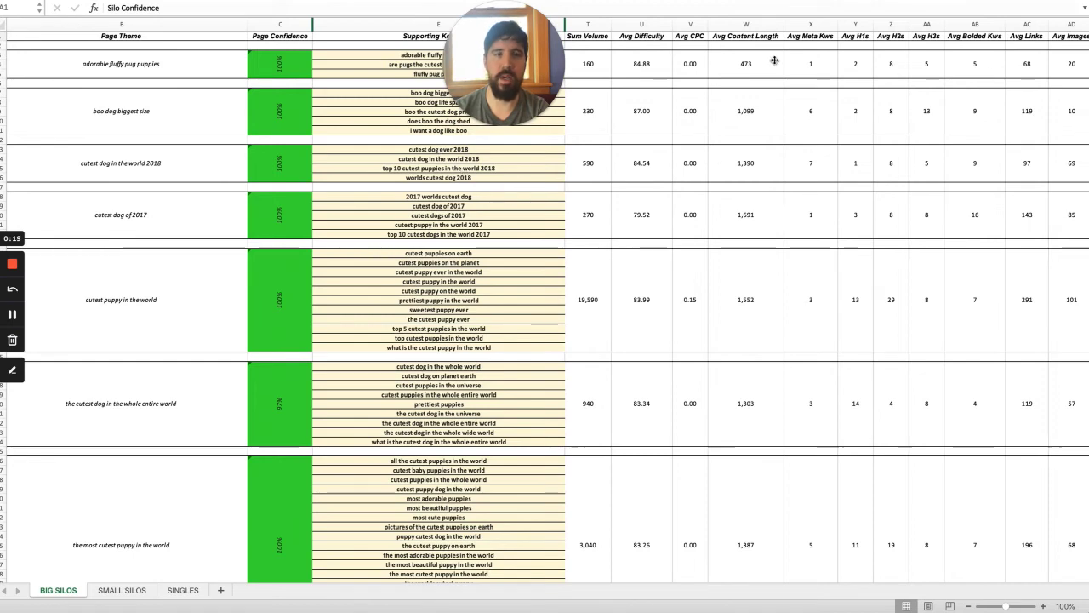
pyautogui.hscroll(-3, 635, 187)
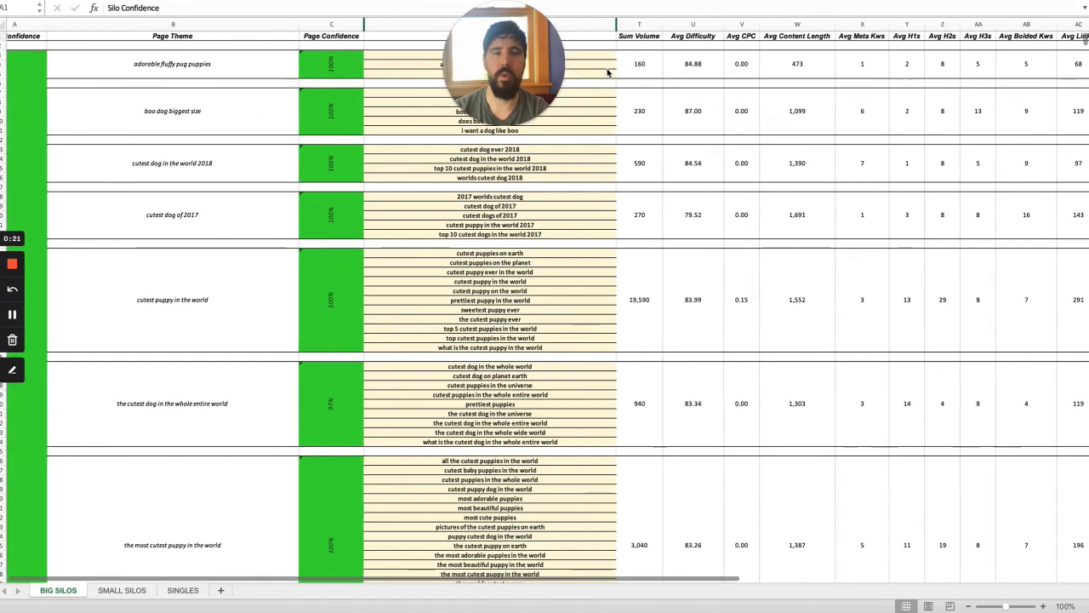
pyautogui.moveTo(609, 24); pyautogui.dragTo(664, 36)
# Step: Unhide the per-keyword metric columns and autofit their widths
pyautogui.rightClick(609, 149)
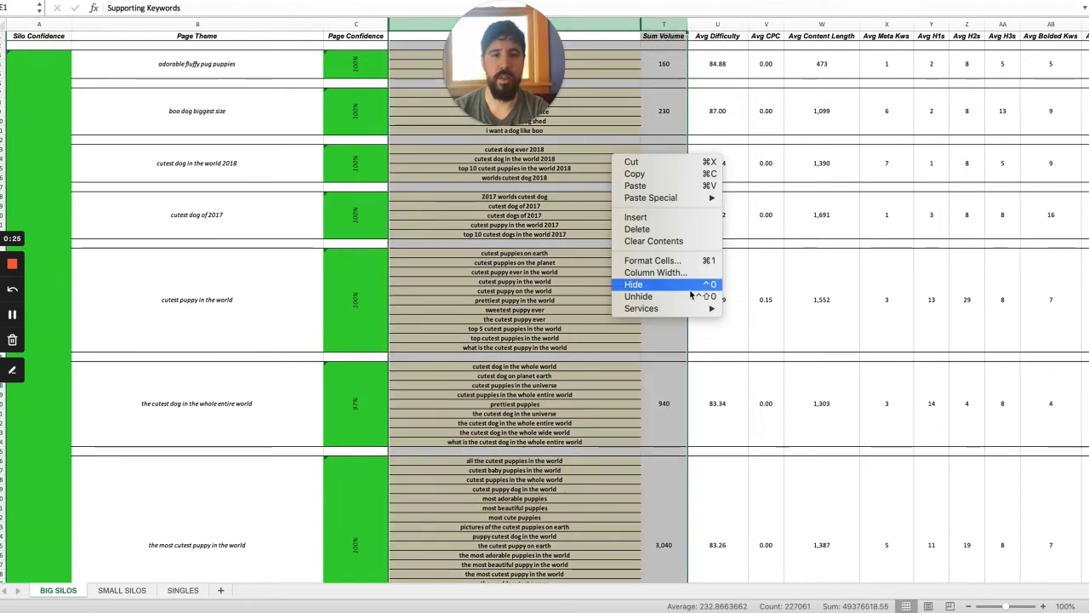
pyautogui.click(673, 294)
pyautogui.hscroll(2, 673, 294)
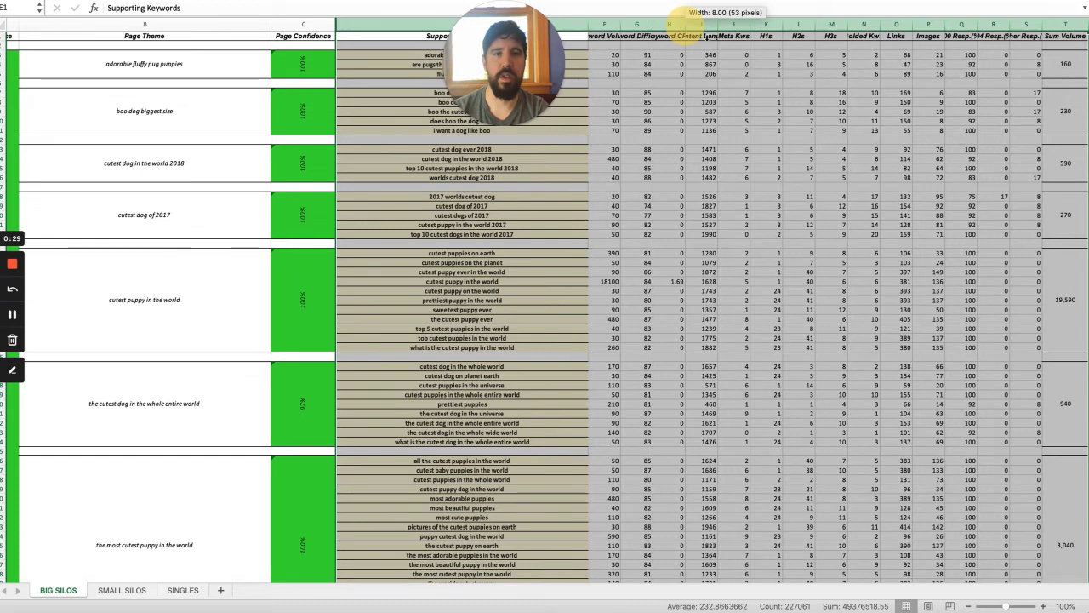
pyautogui.doubleClick(588, 24)
# Step: Move to cell I18, the content length of '2017 worlds cutest dog'
pyautogui.click(505, 205)
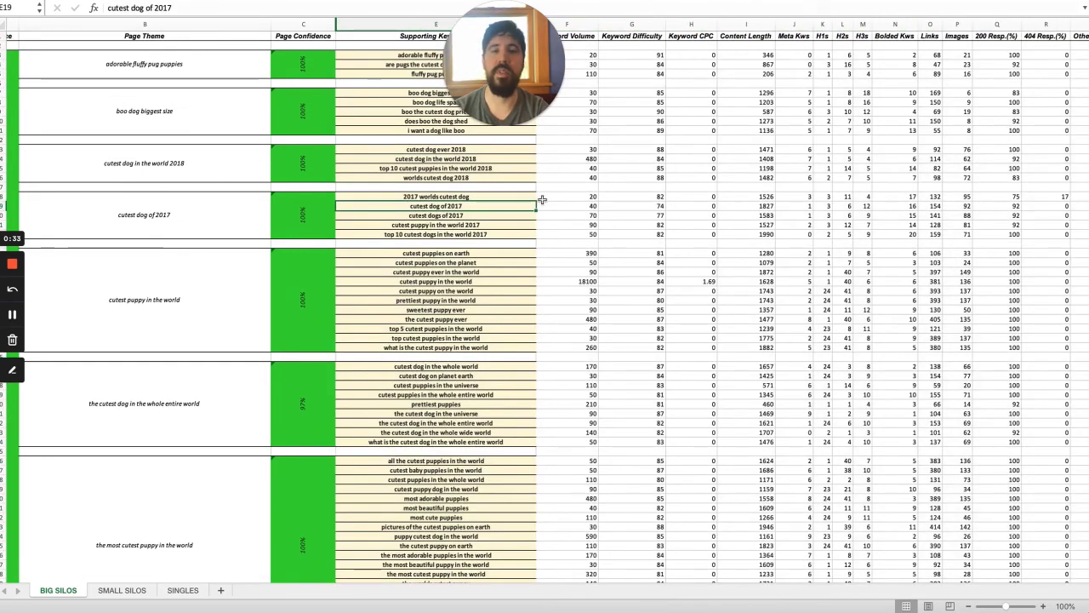
pyautogui.press('Up')
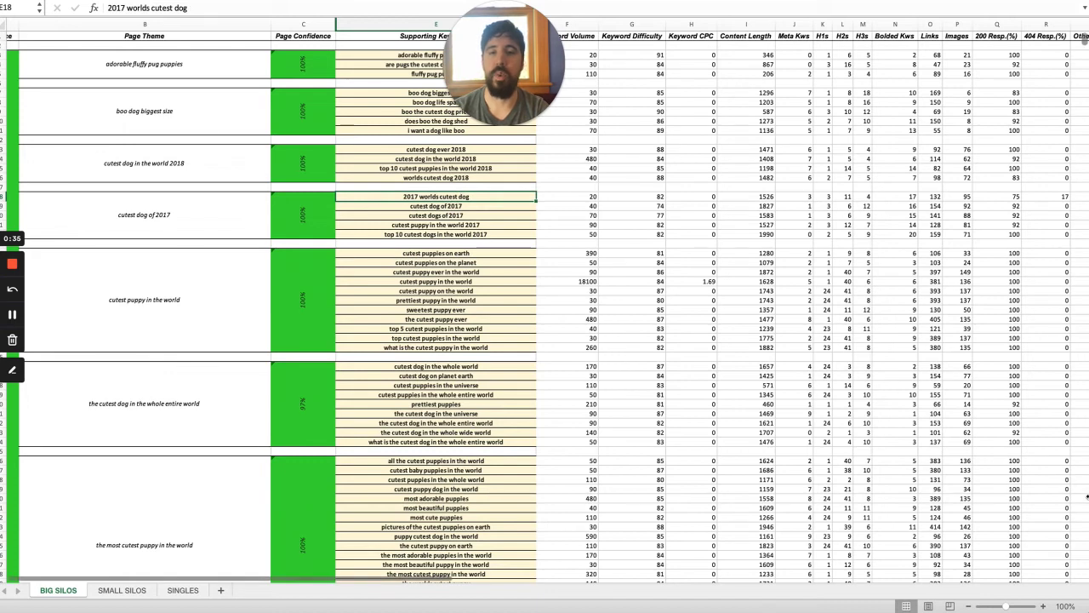
pyautogui.press('Right')
pyautogui.press('Right')
pyautogui.press('Right')
pyautogui.press('Right')
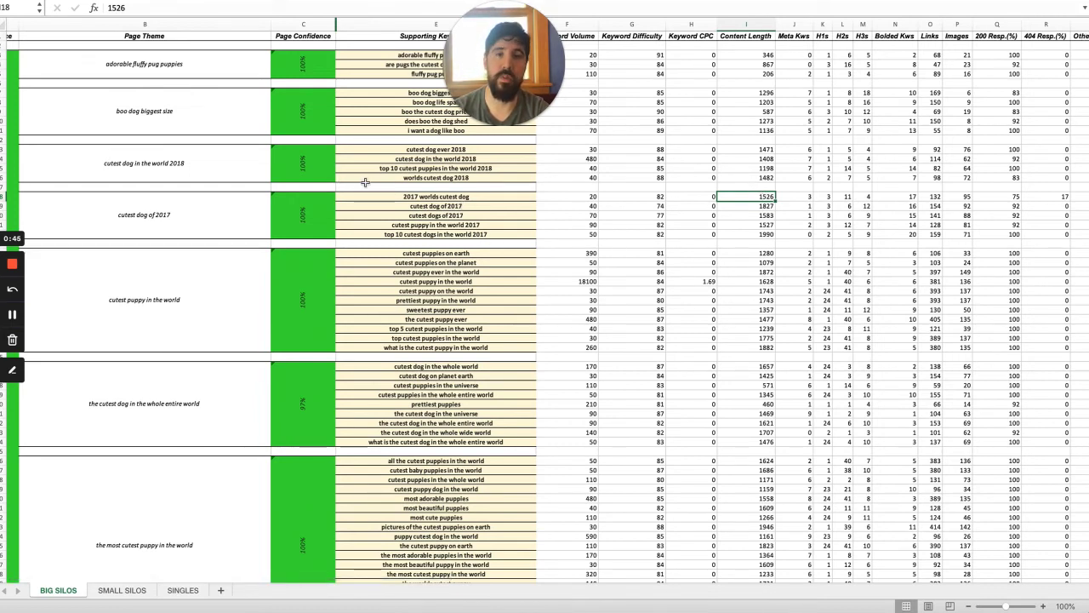
# Step: Clear the 1990 Content Length in cell I22 for the last 2017 keyword
pyautogui.hscroll(5, 505, 219)
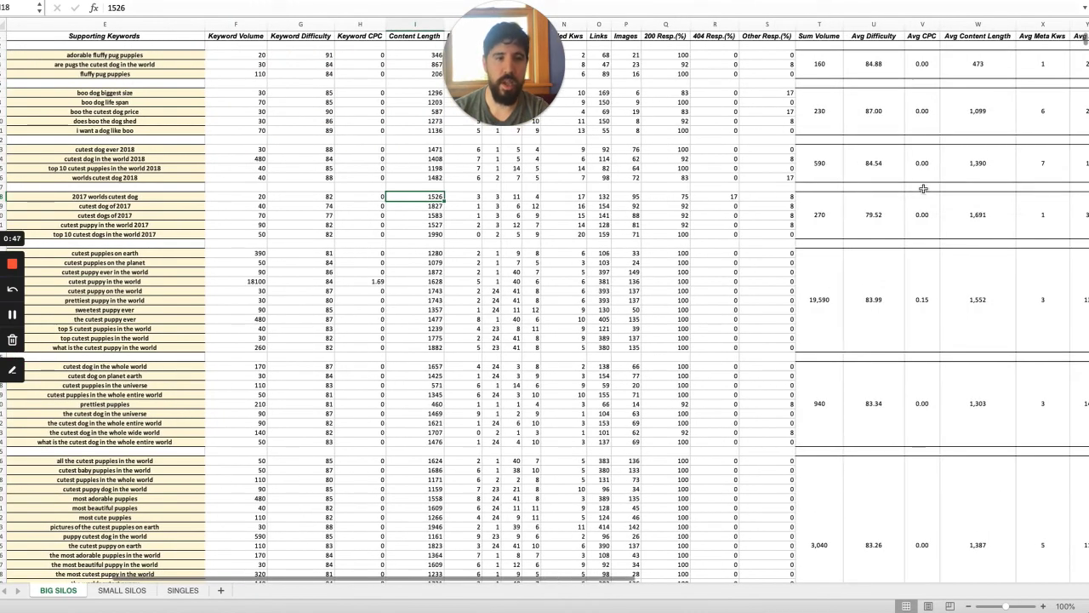
pyautogui.hscroll(2, 936, 223)
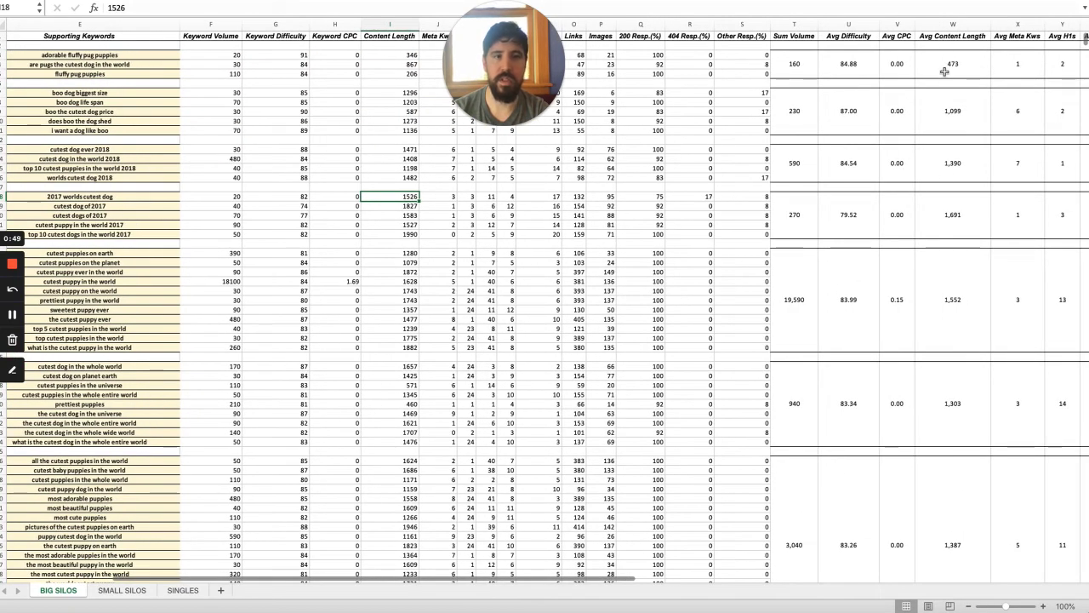
pyautogui.click(396, 232)
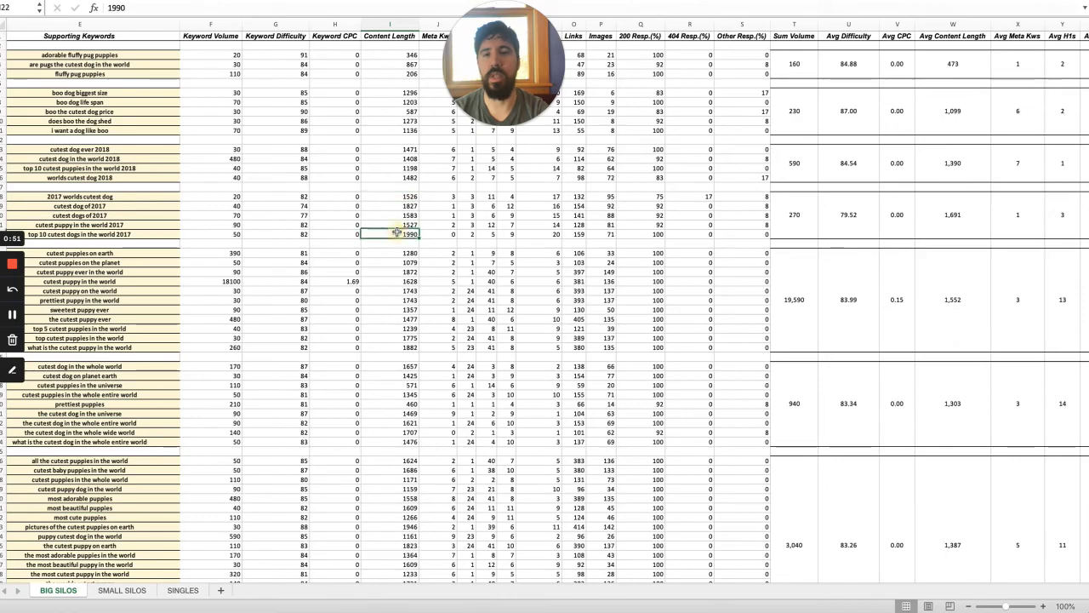
pyautogui.press('Delete')
# Step: Check that the cutest dog of 2017 cluster's Avg Content Length dropped from 1,691 to 1,616
pyautogui.hscroll(8, 809, 279)
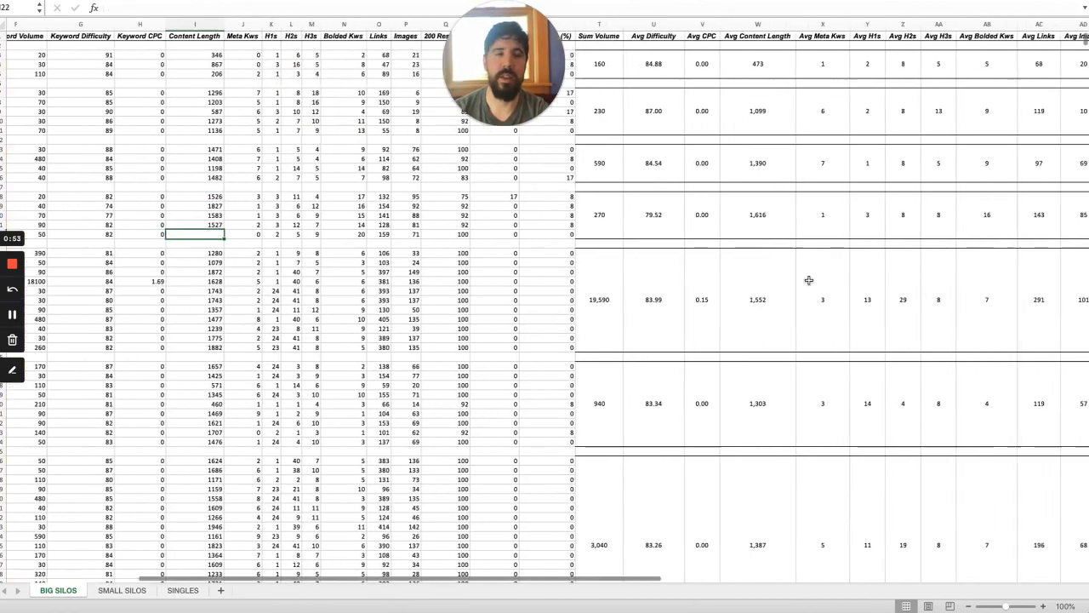
pyautogui.hscroll(-6, 808, 280)
pyautogui.hscroll(-10, 808, 280)
pyautogui.scroll(-1, 591, 276)
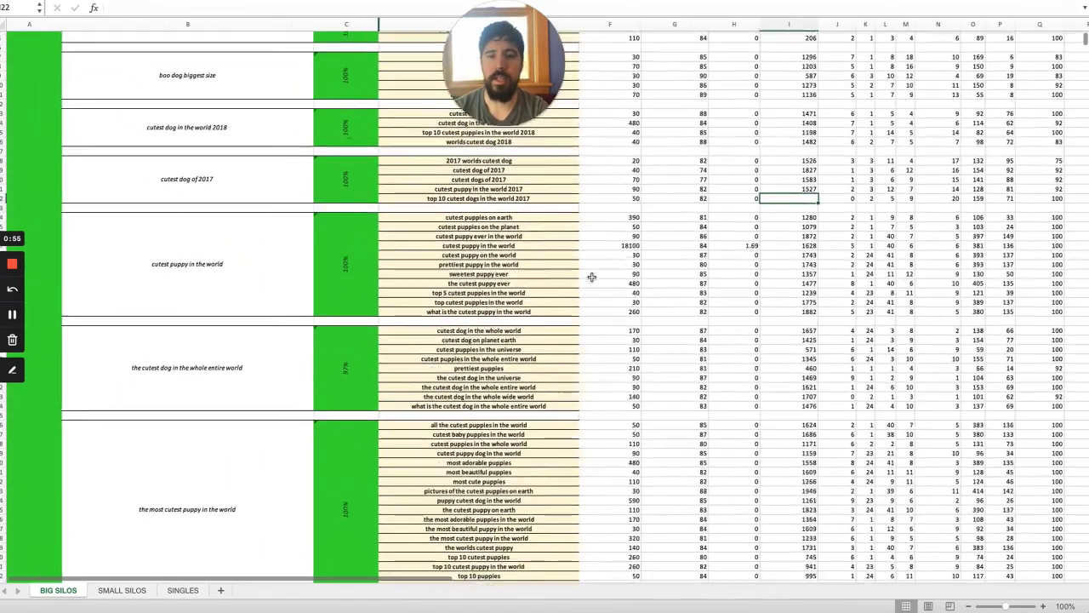
pyautogui.scroll(1, 592, 277)
pyautogui.hscroll(8, 591, 276)
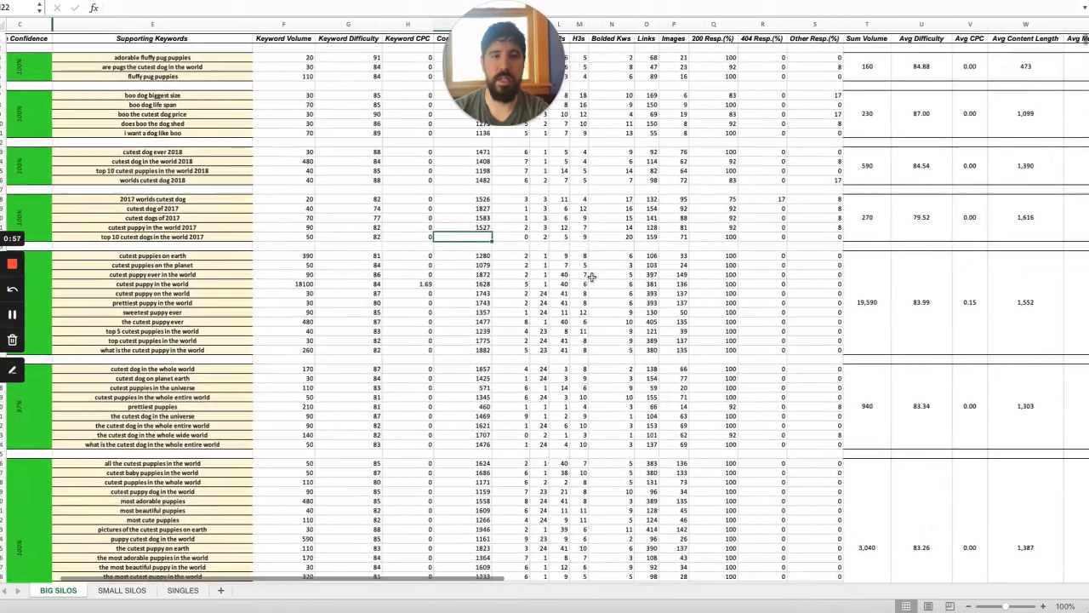
pyautogui.hscroll(6, 592, 277)
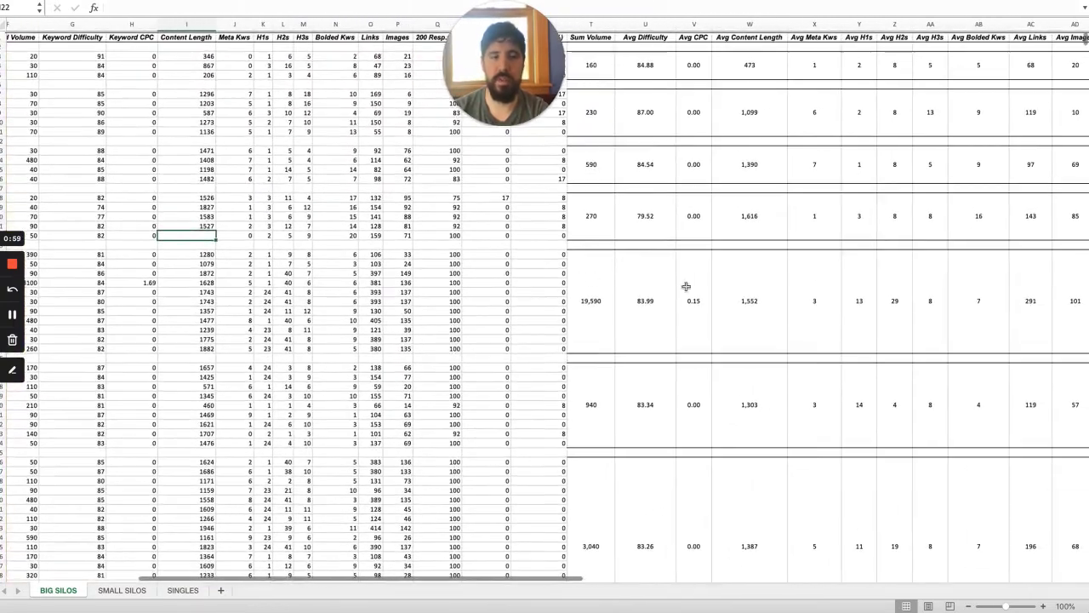
pyautogui.hscroll(3, 796, 169)
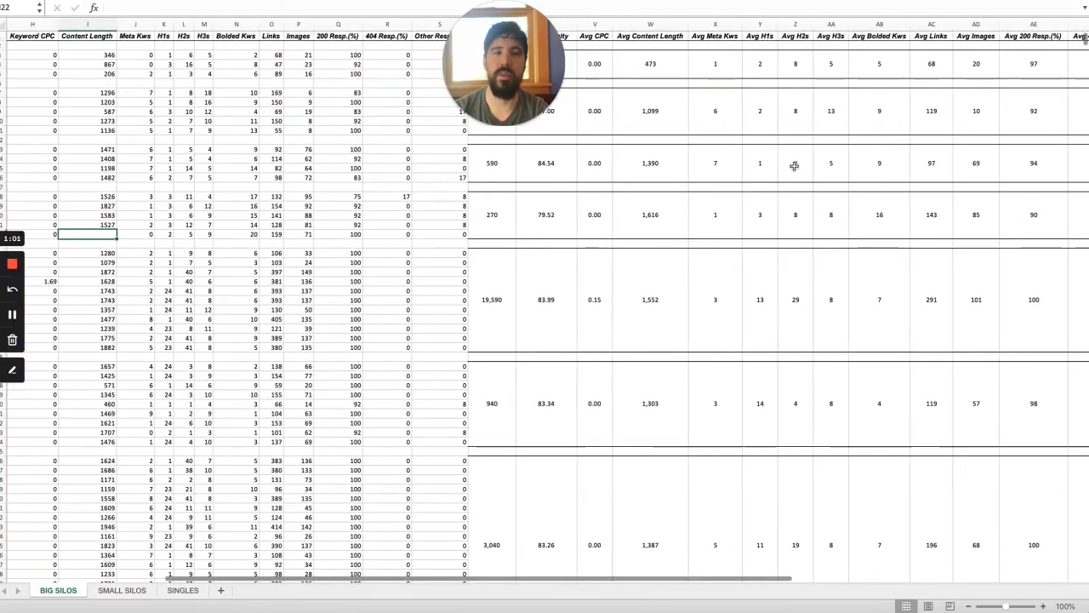
pyautogui.hscroll(5, 965, 282)
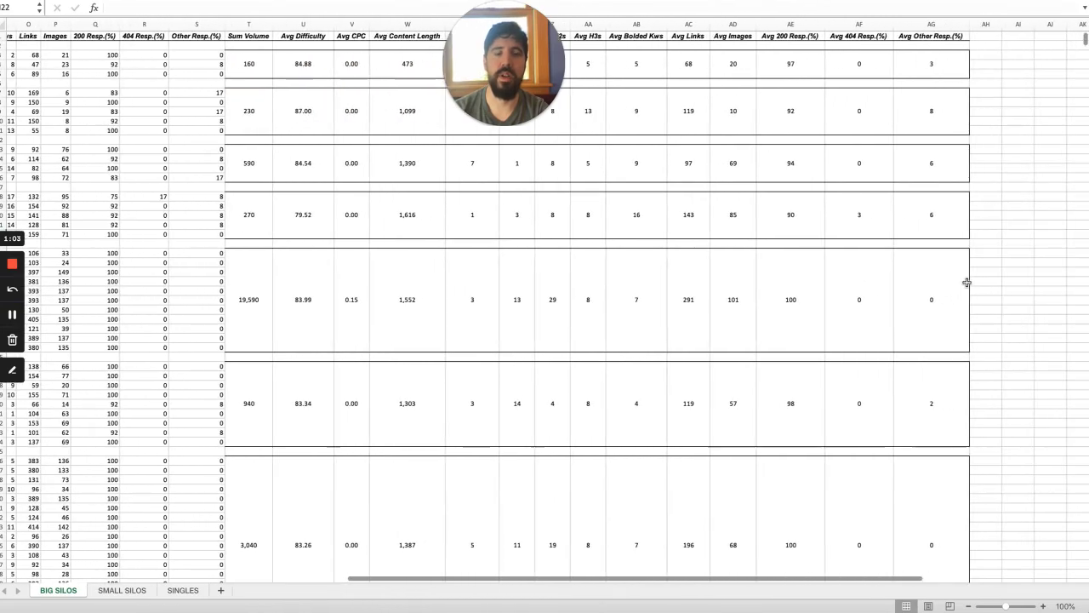
pyautogui.hscroll(-10, 965, 282)
pyautogui.hscroll(-3, 967, 282)
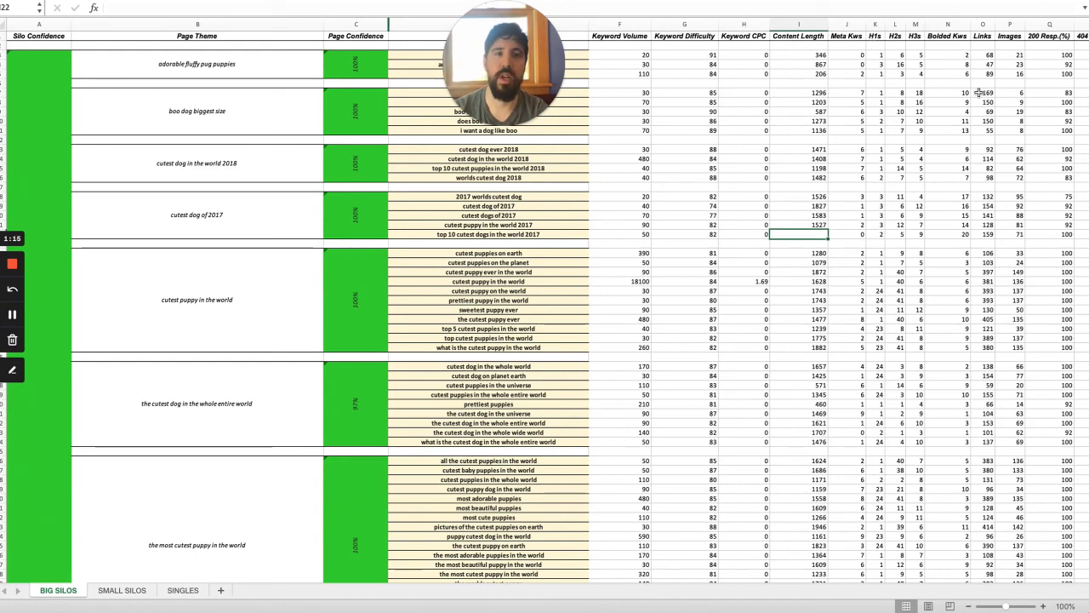
pyautogui.hscroll(1, 978, 92)
pyautogui.hscroll(-1, 978, 92)
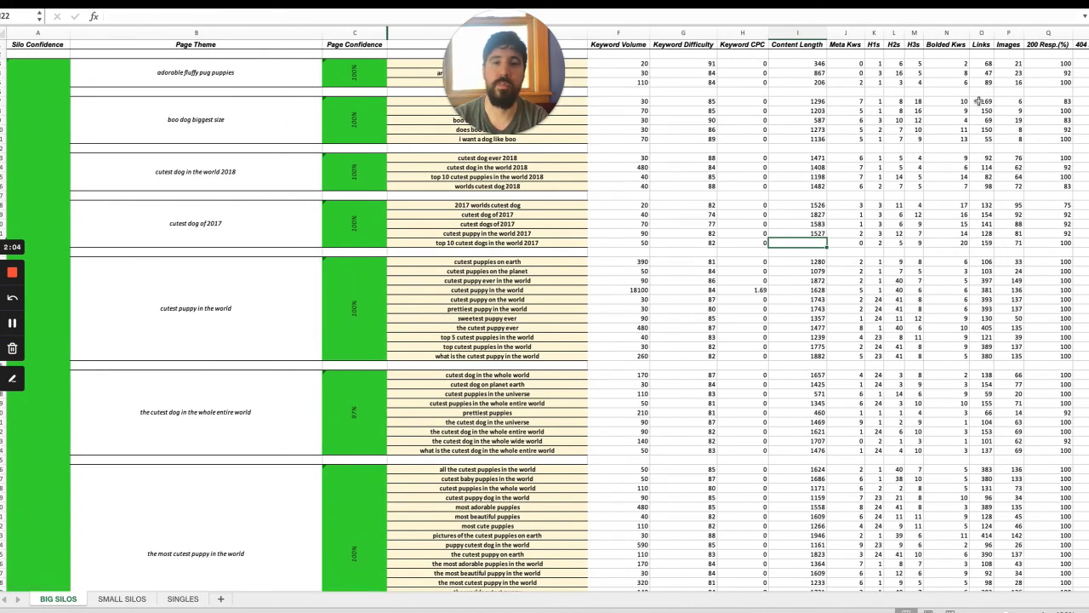